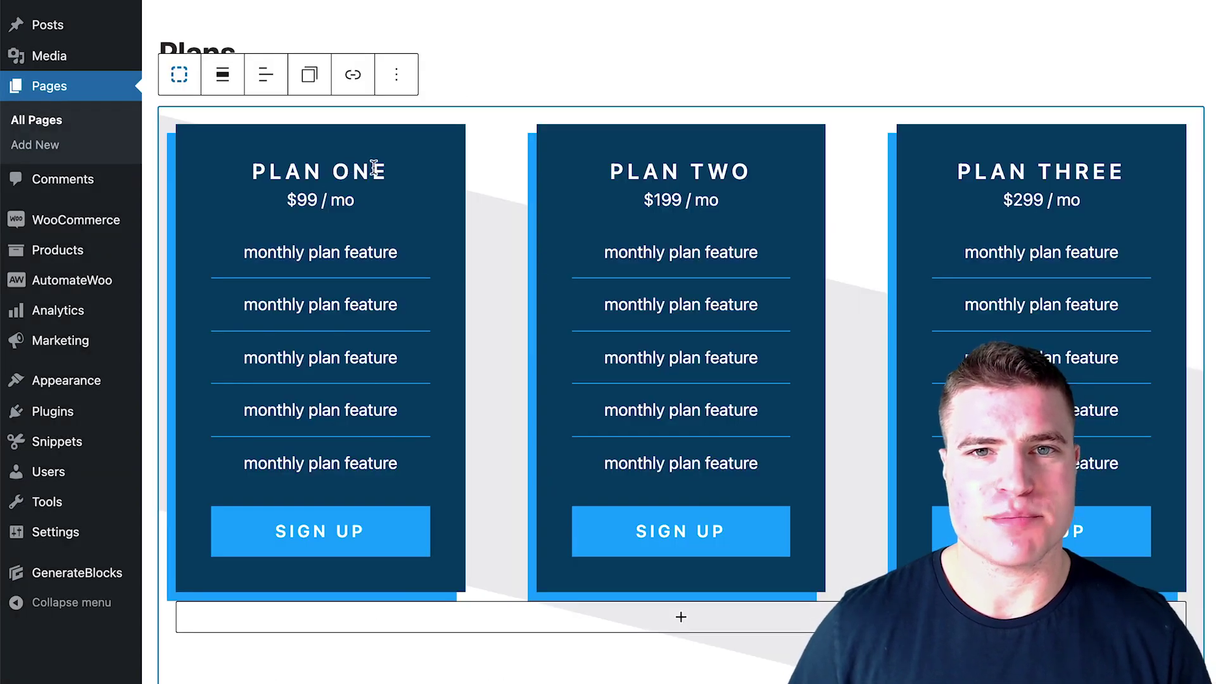
- Rename the PLAN ONE, PLAN TWO and PLAN THREE headings to STARTER, PRO and ELITE
{"action": "left_click", "coordinate": [373, 170]}
{"action": "key", "text": "ctrl+a"}
{"action": "type", "text": "STARTER"}
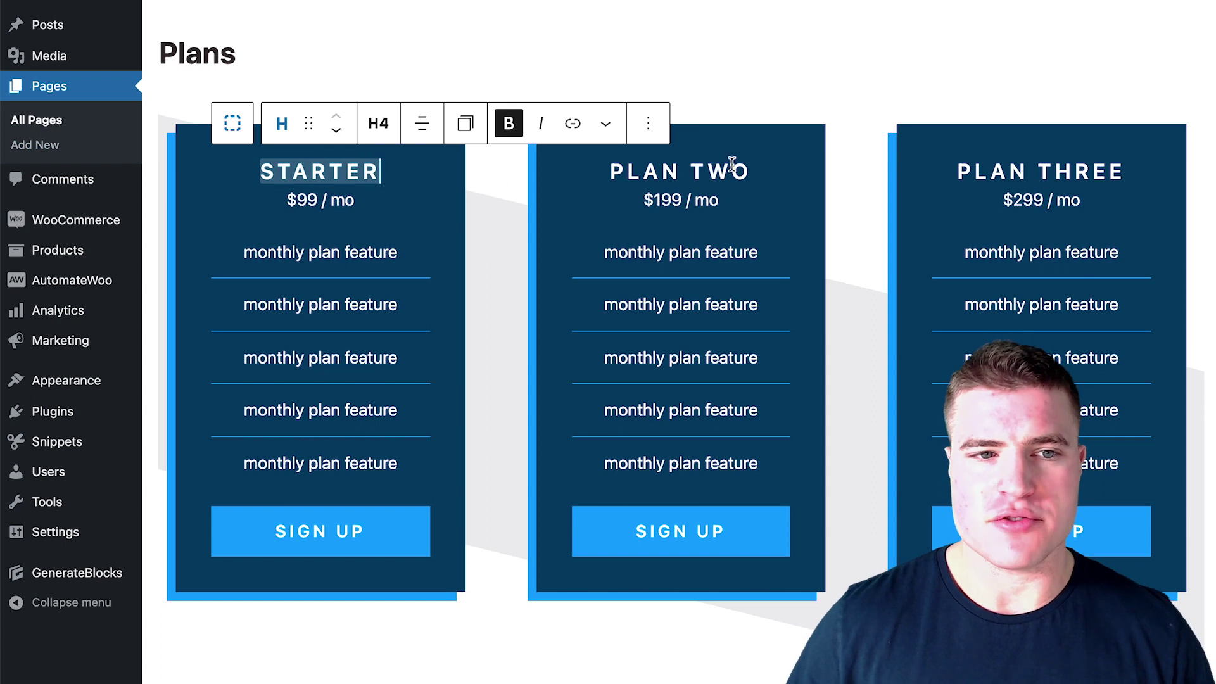
{"action": "left_click", "coordinate": [601, 174]}
{"action": "key", "text": "ctrl+a"}
{"action": "type", "text": "PRO"}
{"action": "left_click", "coordinate": [1021, 169]}
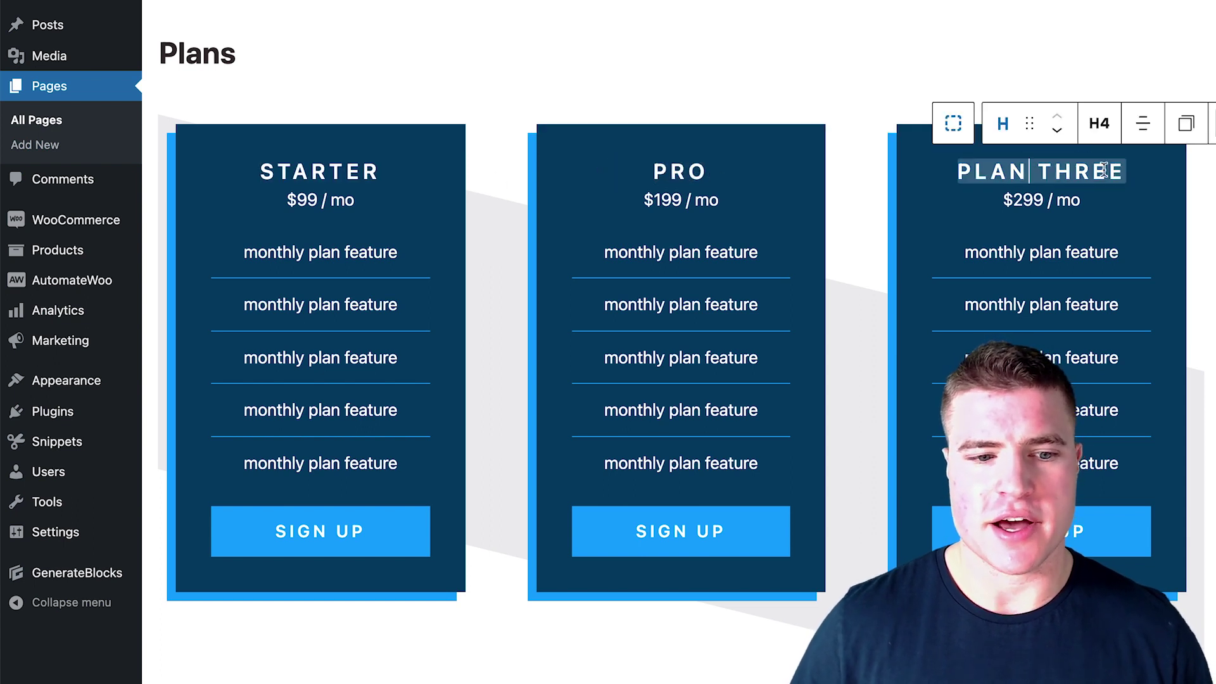
{"action": "key", "text": "ctrl+a"}
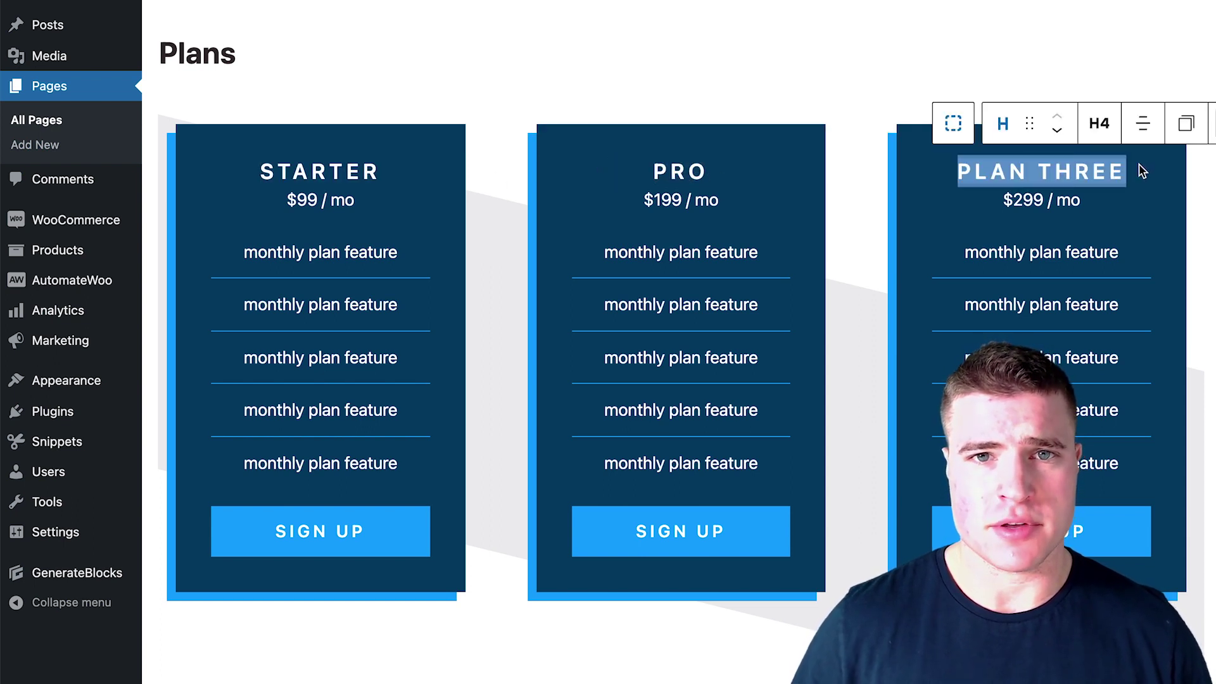
{"action": "type", "text": "ELITE"}
{"action": "left_click", "coordinate": [784, 29]}
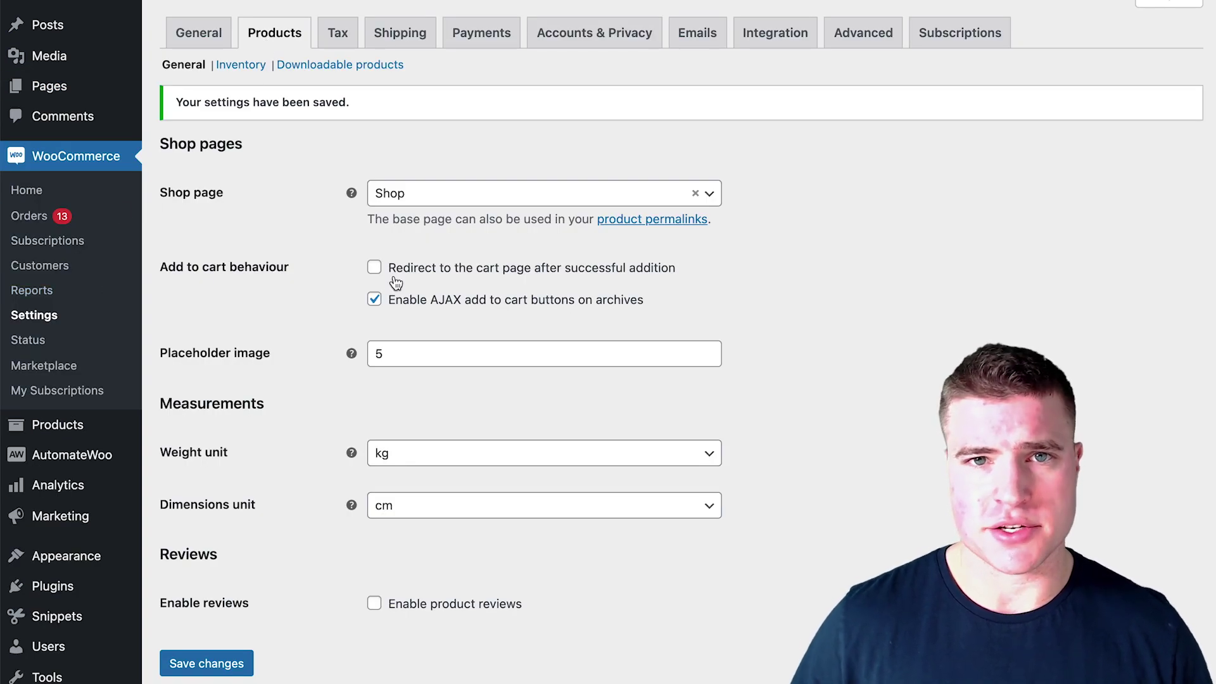
- Sign up for the Starter plan and look over the checkout page
{"action": "left_click", "coordinate": [283, 549]}
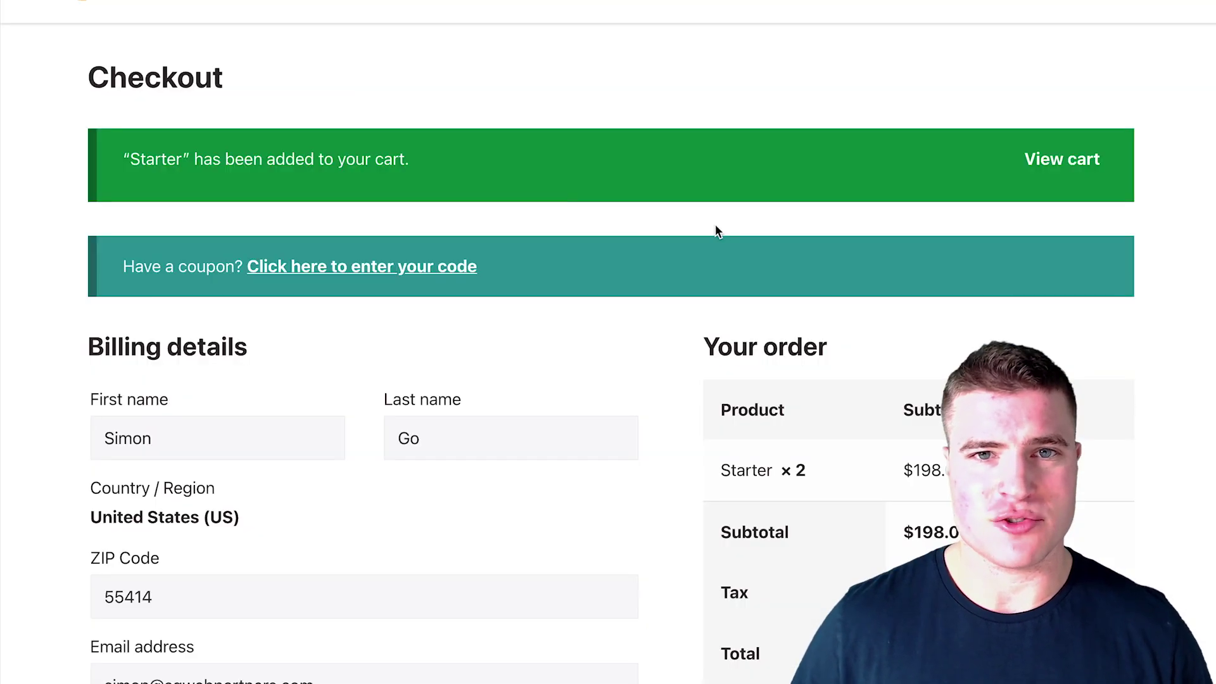
{"action": "scroll", "coordinate": [718, 229], "scroll_direction": "down", "scroll_amount": 4}
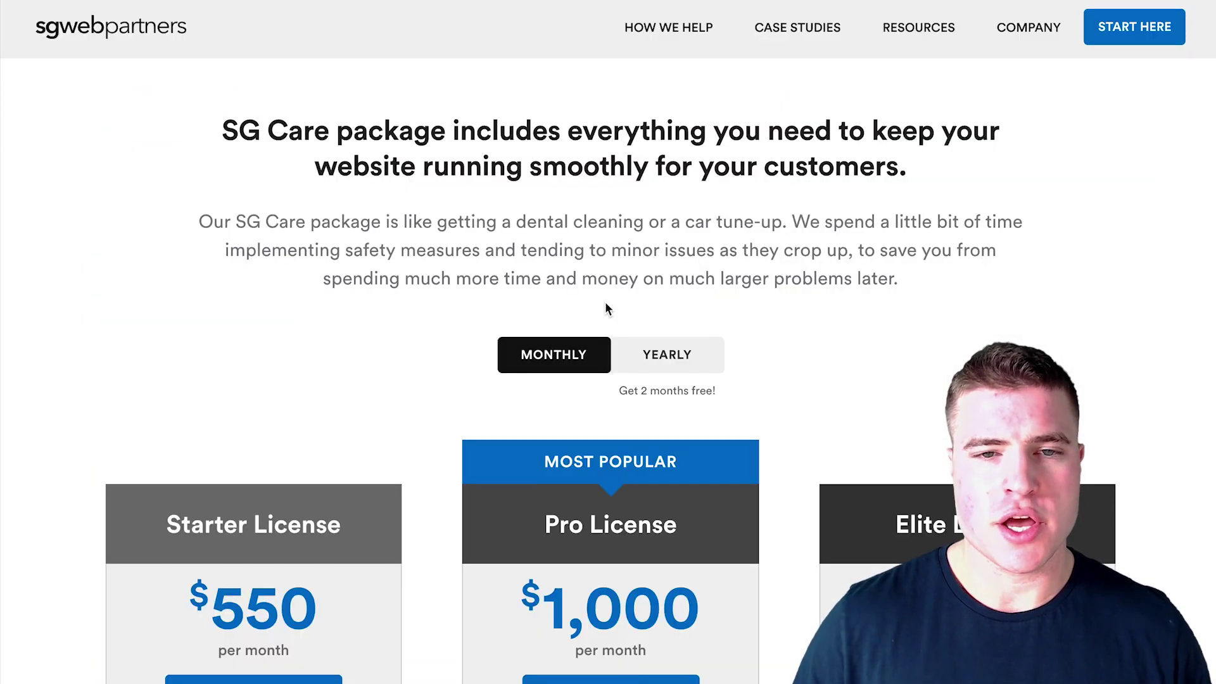
{"action": "scroll", "coordinate": [574, 274], "scroll_direction": "down", "scroll_amount": 6}
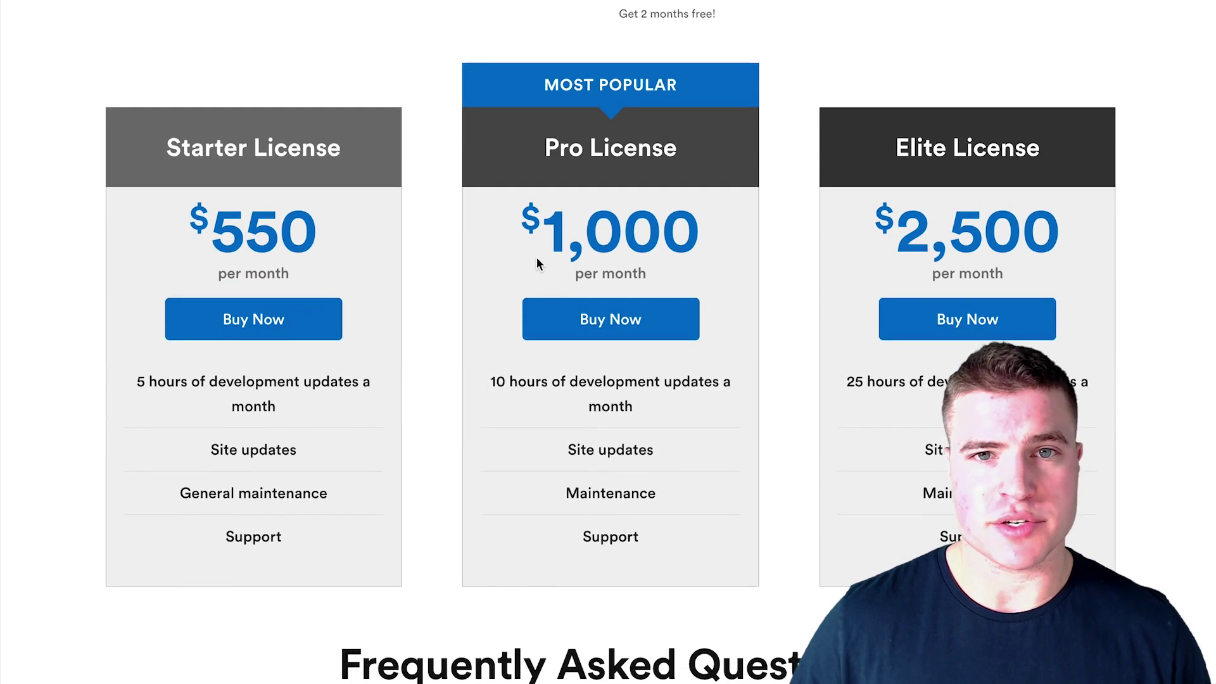
{"action": "scroll", "coordinate": [470, 260], "scroll_direction": "down", "scroll_amount": 2}
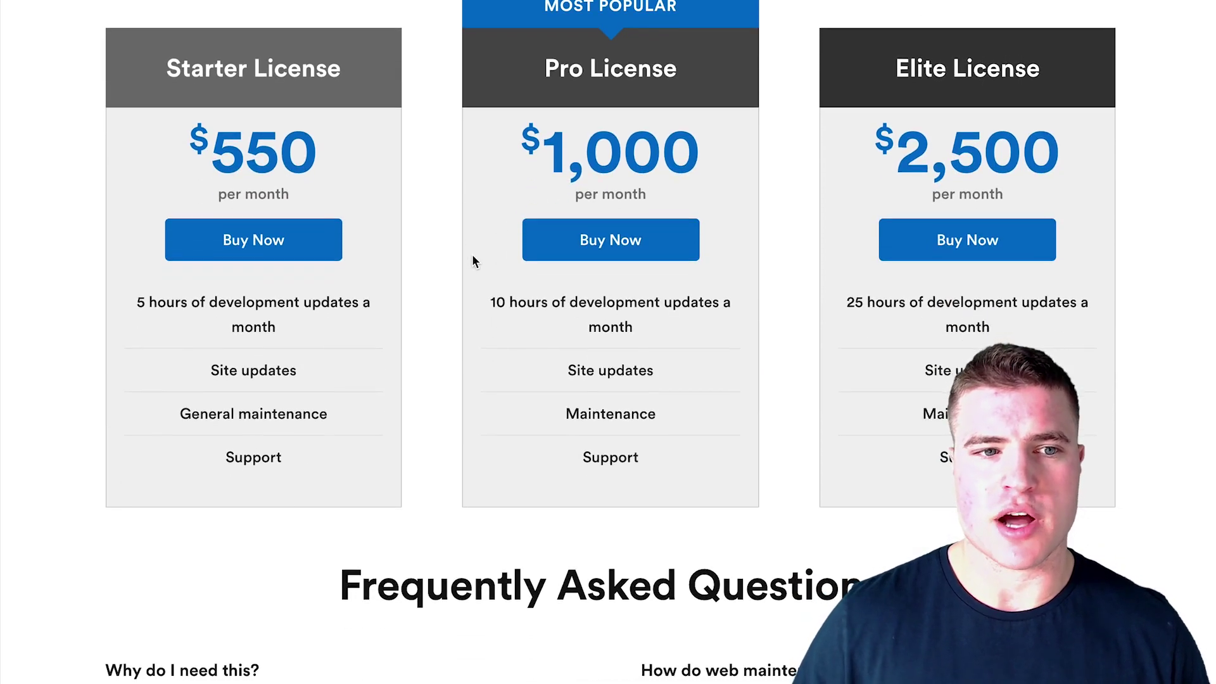
{"action": "scroll", "coordinate": [473, 260], "scroll_direction": "up", "scroll_amount": 1}
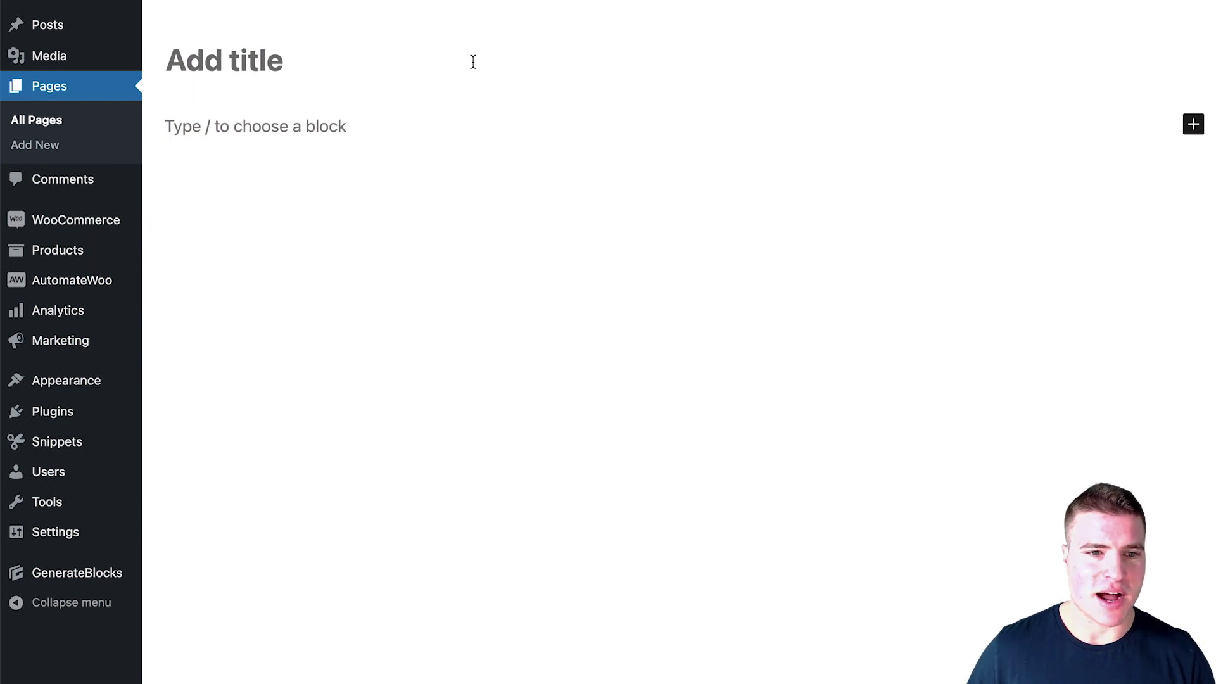
- Title the page 'Plans' and insert a Template Library block from the slash menu
{"action": "left_click", "coordinate": [473, 62]}
{"action": "type", "text": "Pr"}
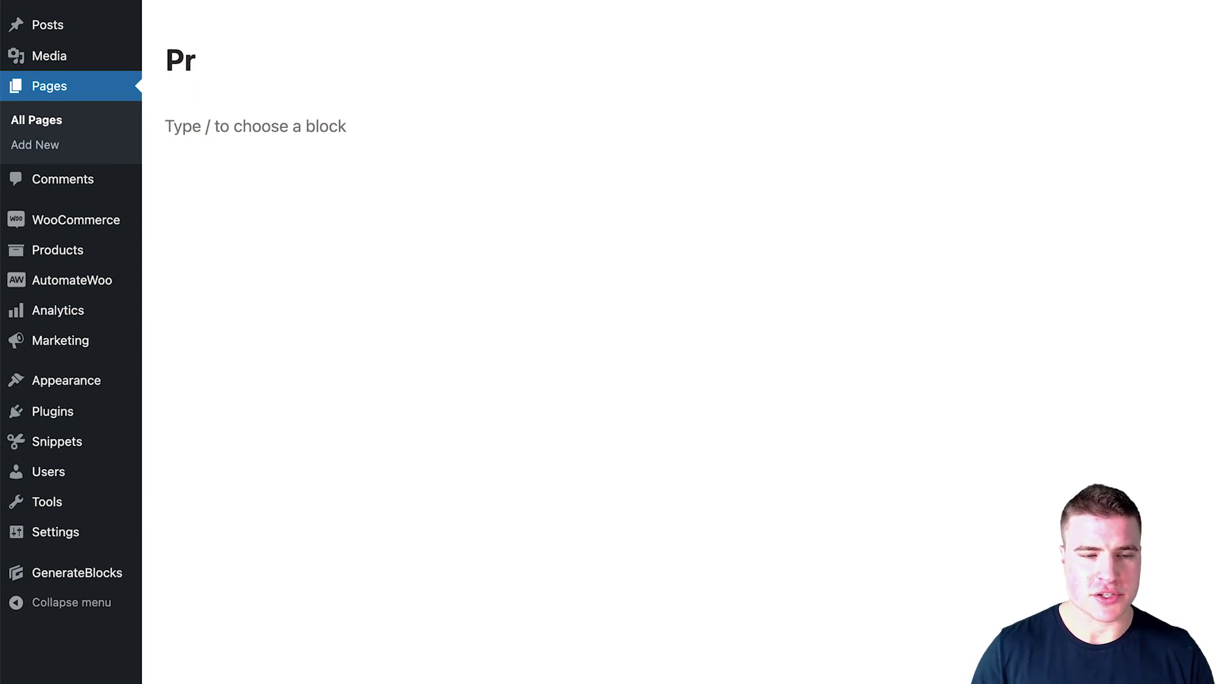
{"action": "type", "text": "lans"}
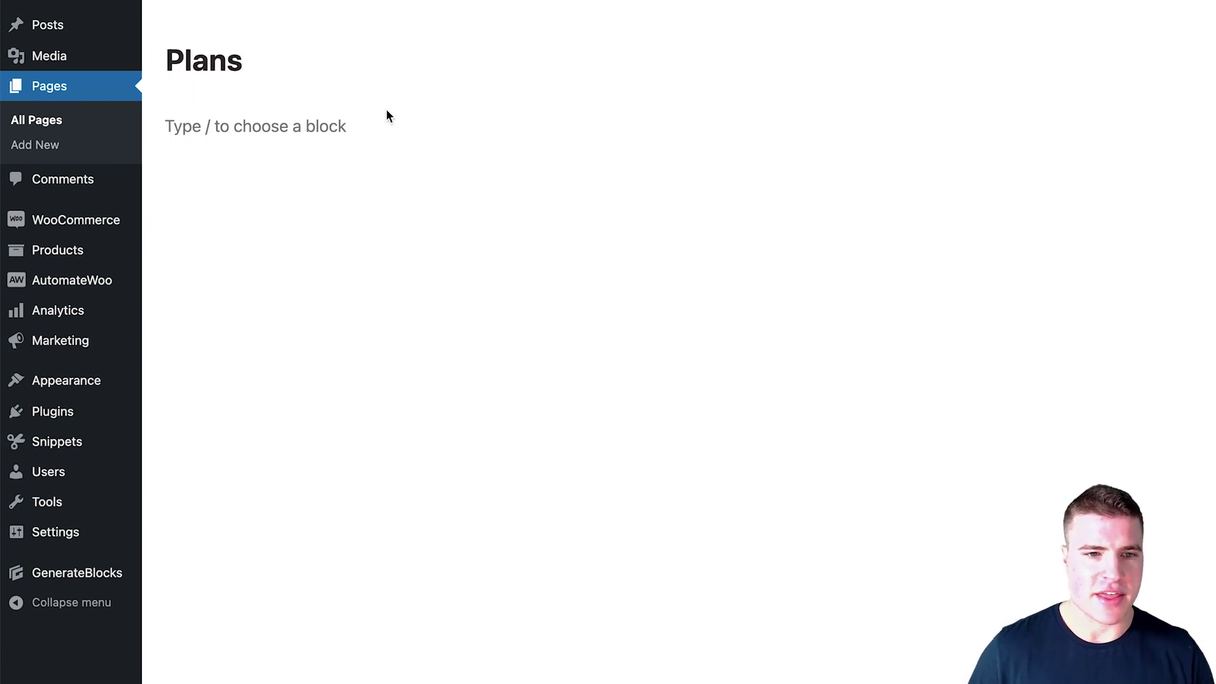
{"action": "left_click", "coordinate": [355, 126]}
{"action": "type", "text": "/plan"}
{"action": "key", "text": "BackSpace"}
{"action": "key", "text": "BackSpace"}
{"action": "key", "text": "BackSpace"}
{"action": "key", "text": "BackSpace"}
{"action": "left_click", "coordinate": [279, 191]}
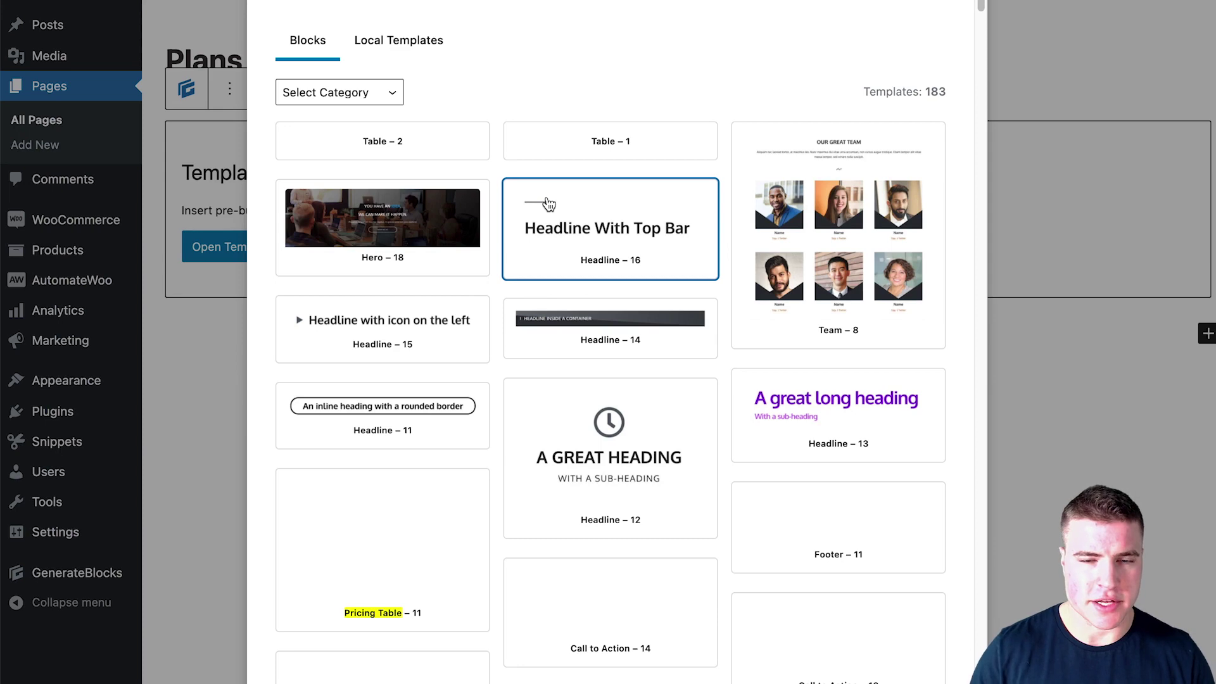
- Search the templates for 'Pricing Table' and insert the three-plan table at $99, $199 and $299
{"action": "scroll", "coordinate": [561, 229], "scroll_direction": "down", "scroll_amount": 10}
{"action": "scroll", "coordinate": [560, 238], "scroll_direction": "down", "scroll_amount": 15}
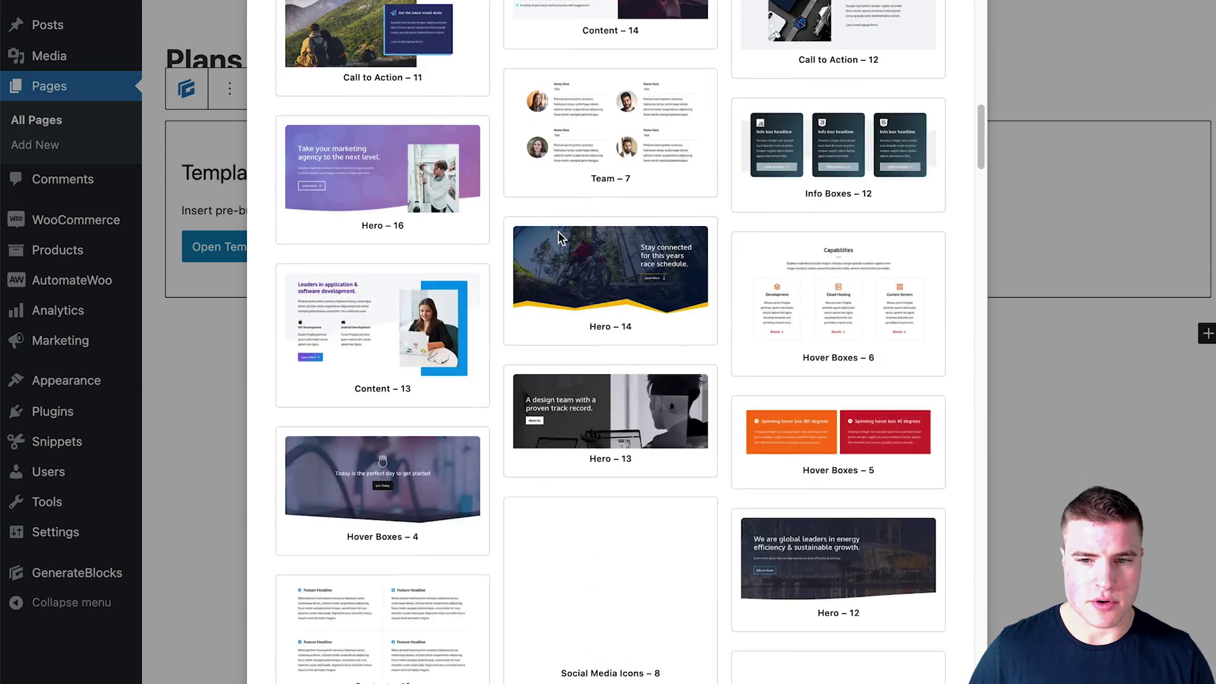
{"action": "scroll", "coordinate": [550, 237], "scroll_direction": "down", "scroll_amount": 15}
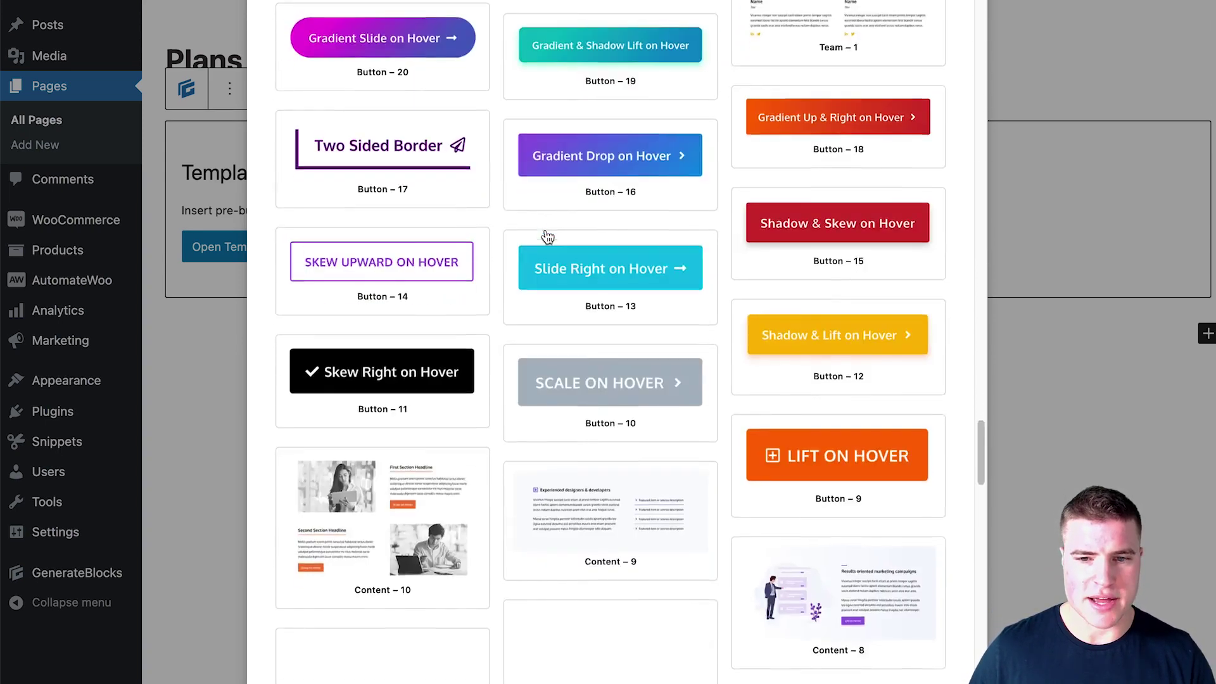
{"action": "scroll", "coordinate": [550, 237], "scroll_direction": "down", "scroll_amount": 15}
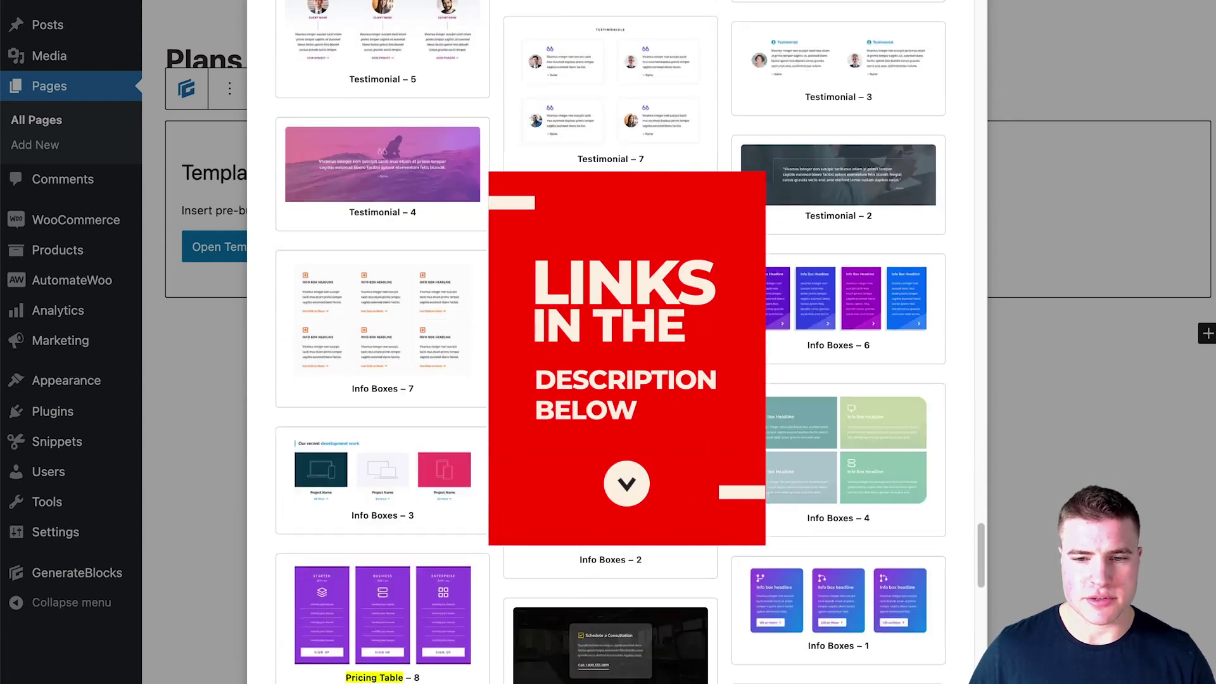
{"action": "key", "text": "Return"}
{"action": "key", "text": "Return"}
{"action": "key", "text": "Return"}
{"action": "key", "text": "Return"}
{"action": "key", "text": "Return"}
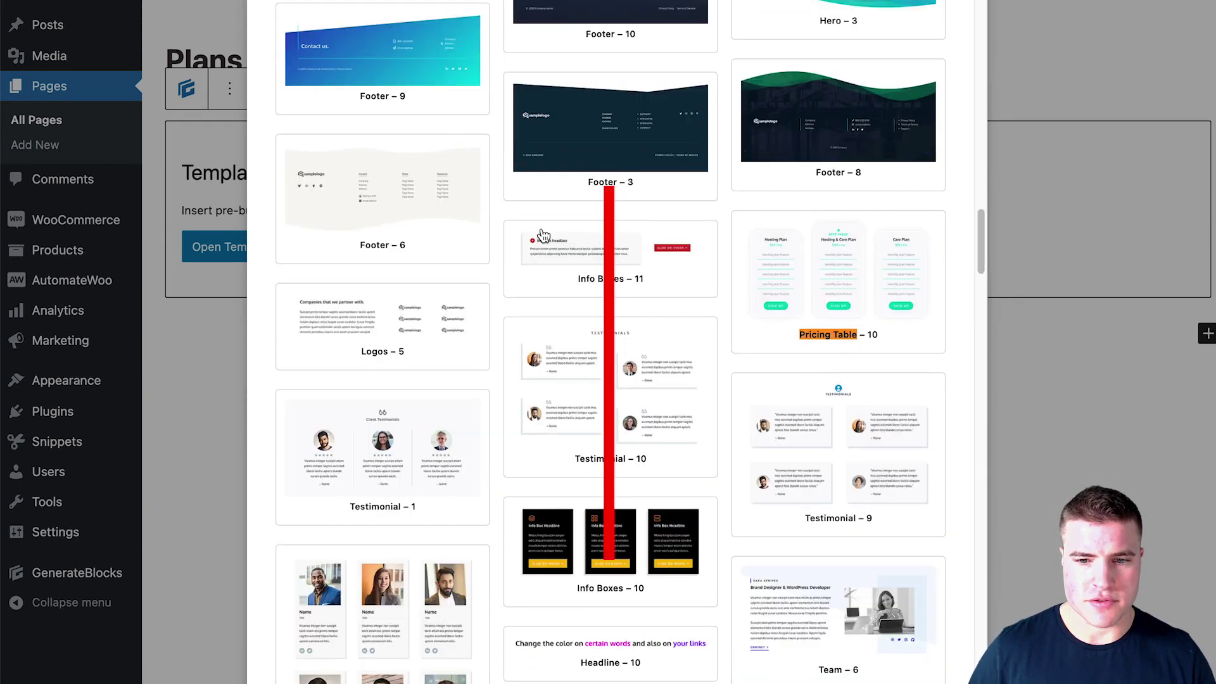
{"action": "key", "text": "Return"}
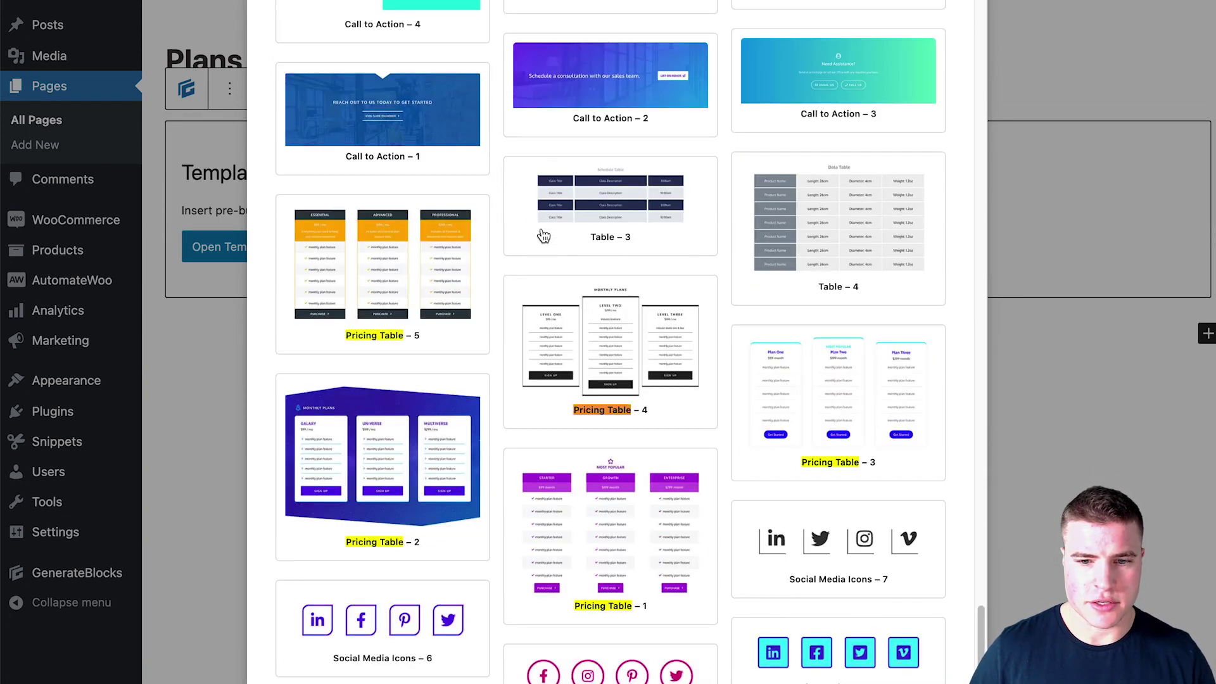
{"action": "key", "text": "Return"}
{"action": "key", "text": "Return"}
{"action": "key", "text": "Return"}
{"action": "key", "text": "Escape"}
{"action": "key", "text": "Return"}
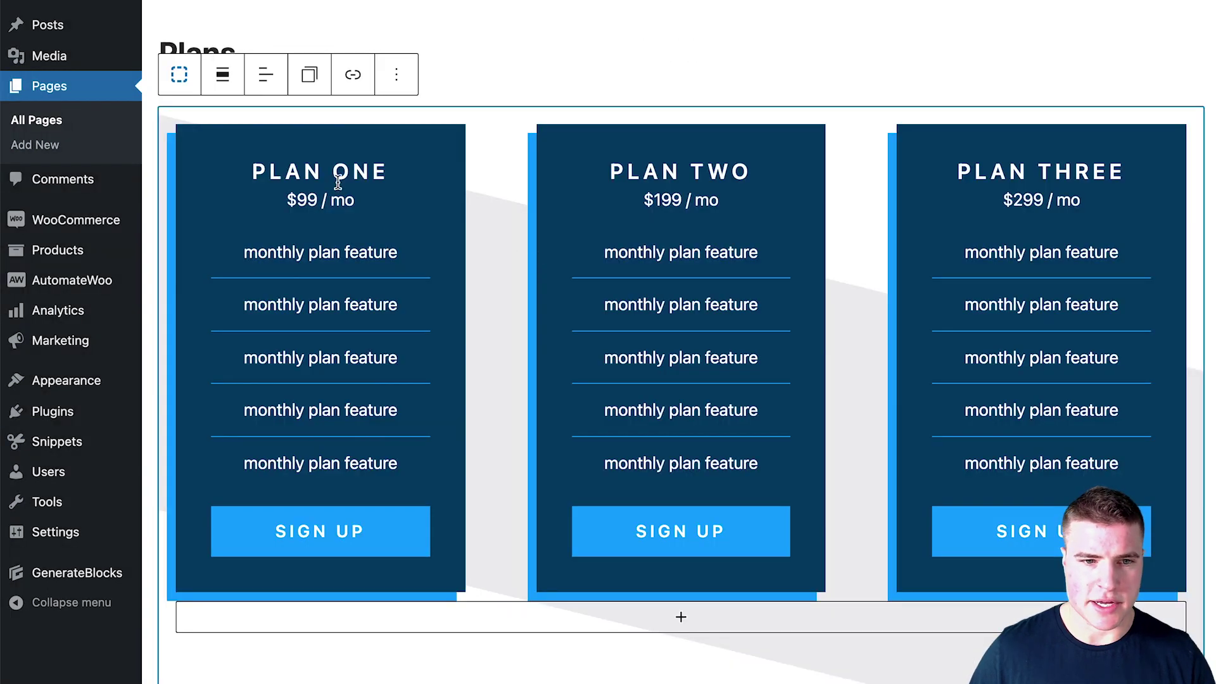
- Replace the PLAN ONE, PLAN TWO and PLAN THREE headings with STARTER, PRO and ELITE
{"action": "left_click", "coordinate": [375, 171]}
{"action": "left_click_drag", "start_coordinate": [389, 170], "coordinate": [255, 175]}
{"action": "type", "text": "STARTER"}
{"action": "left_click_drag", "start_coordinate": [609, 171], "coordinate": [751, 171]}
{"action": "type", "text": "PRO"}
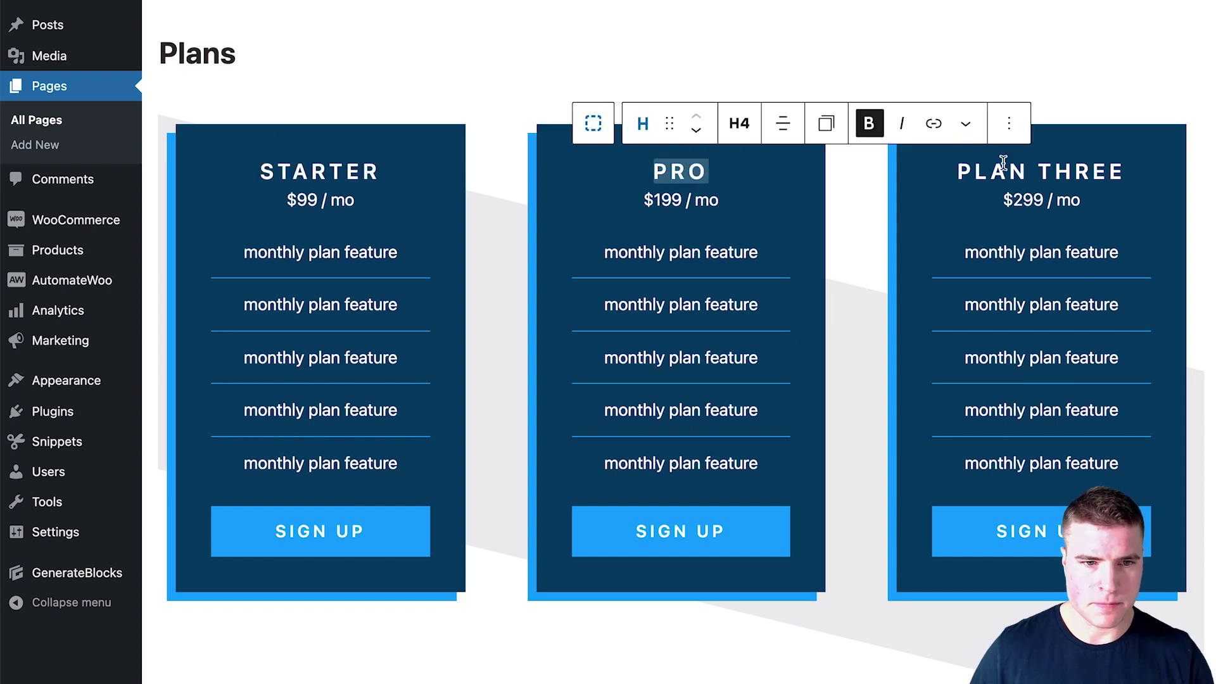
{"action": "left_click_drag", "start_coordinate": [958, 171], "coordinate": [1127, 172]}
{"action": "type", "text": "ELITE"}
{"action": "left_click", "coordinate": [786, 28]}
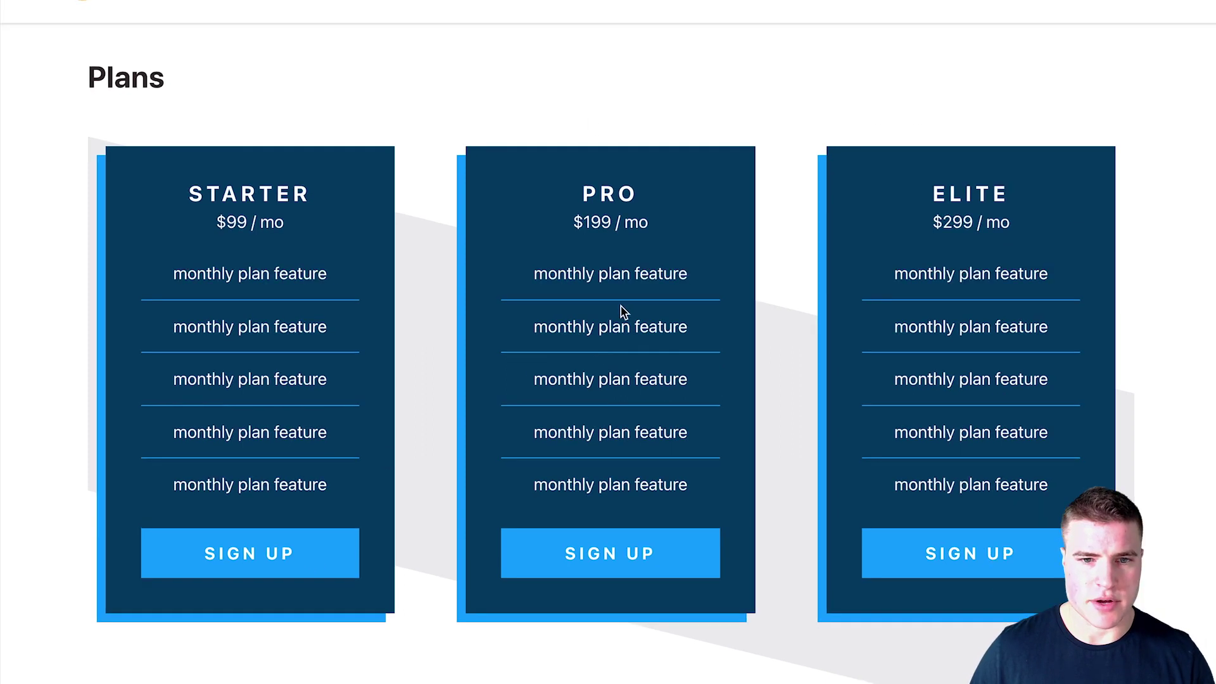
- Scroll through the Plans page preview to check the pricing table
{"action": "scroll", "coordinate": [621, 312], "scroll_direction": "down", "scroll_amount": 2}
{"action": "scroll", "coordinate": [252, 492], "scroll_direction": "up", "scroll_amount": 1}
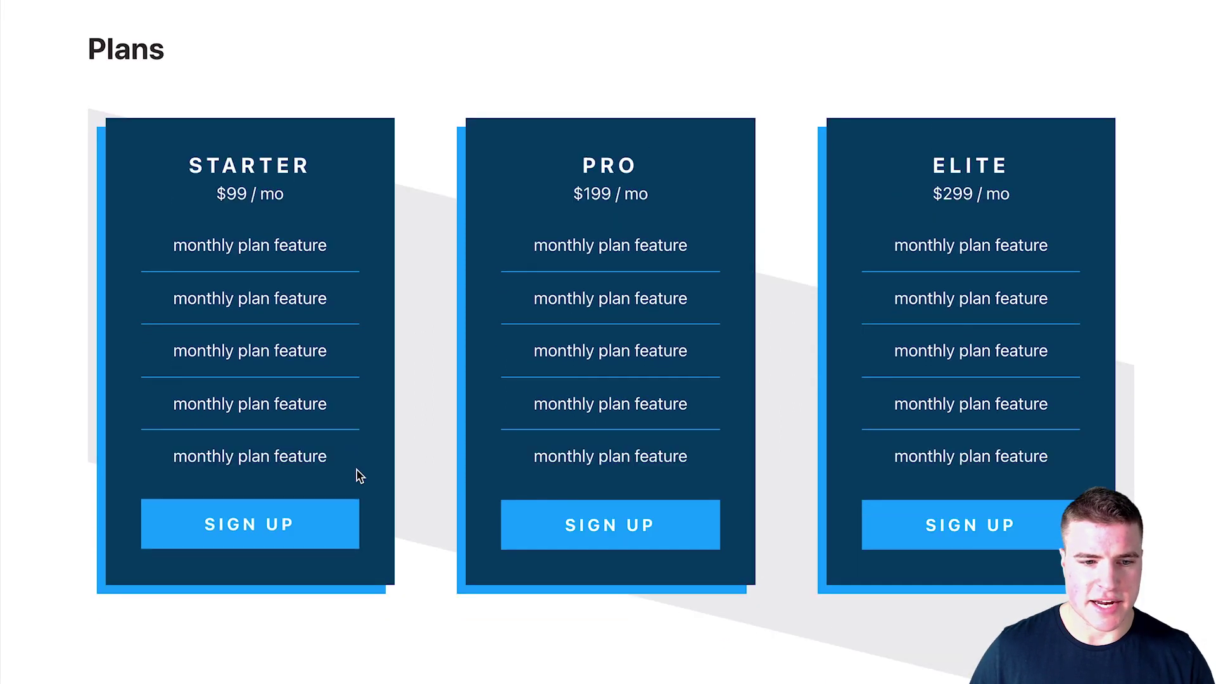
{"action": "scroll", "coordinate": [384, 502], "scroll_direction": "up", "scroll_amount": 1}
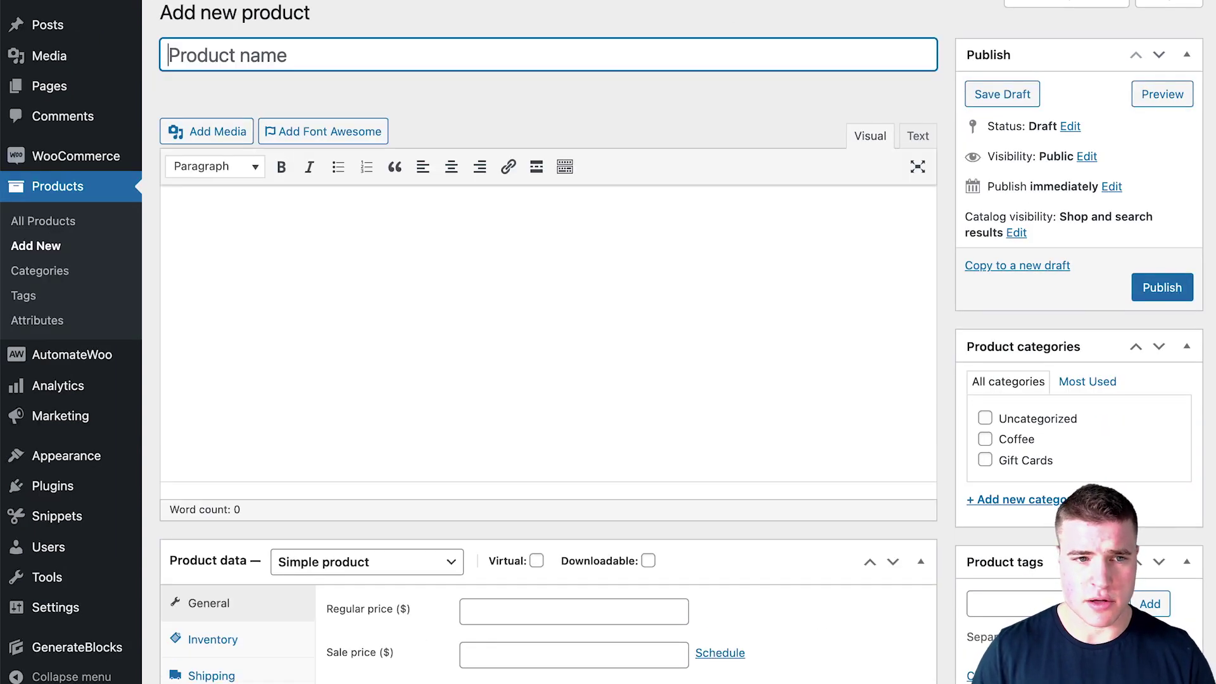
- Name the new product 'Starter' and mark it as Virtual
{"action": "type", "text": "Starter"}
{"action": "scroll", "coordinate": [589, 327], "scroll_direction": "down", "scroll_amount": 3}
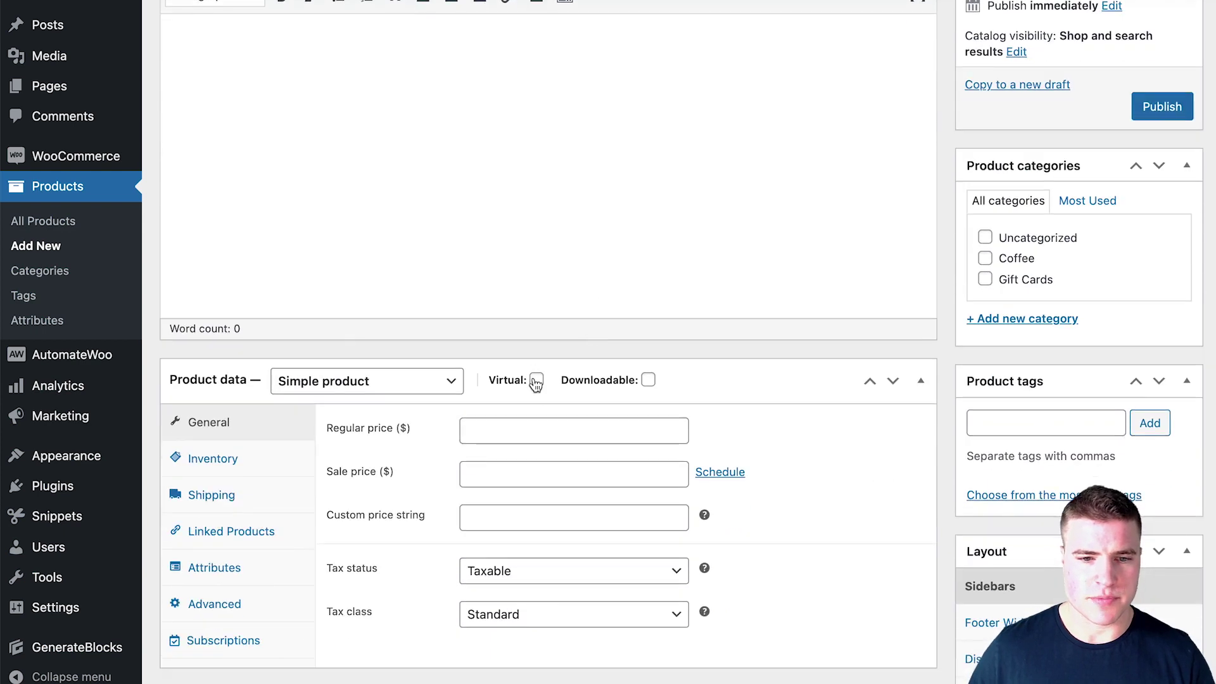
{"action": "left_click", "coordinate": [536, 382]}
{"action": "left_click", "coordinate": [508, 435]}
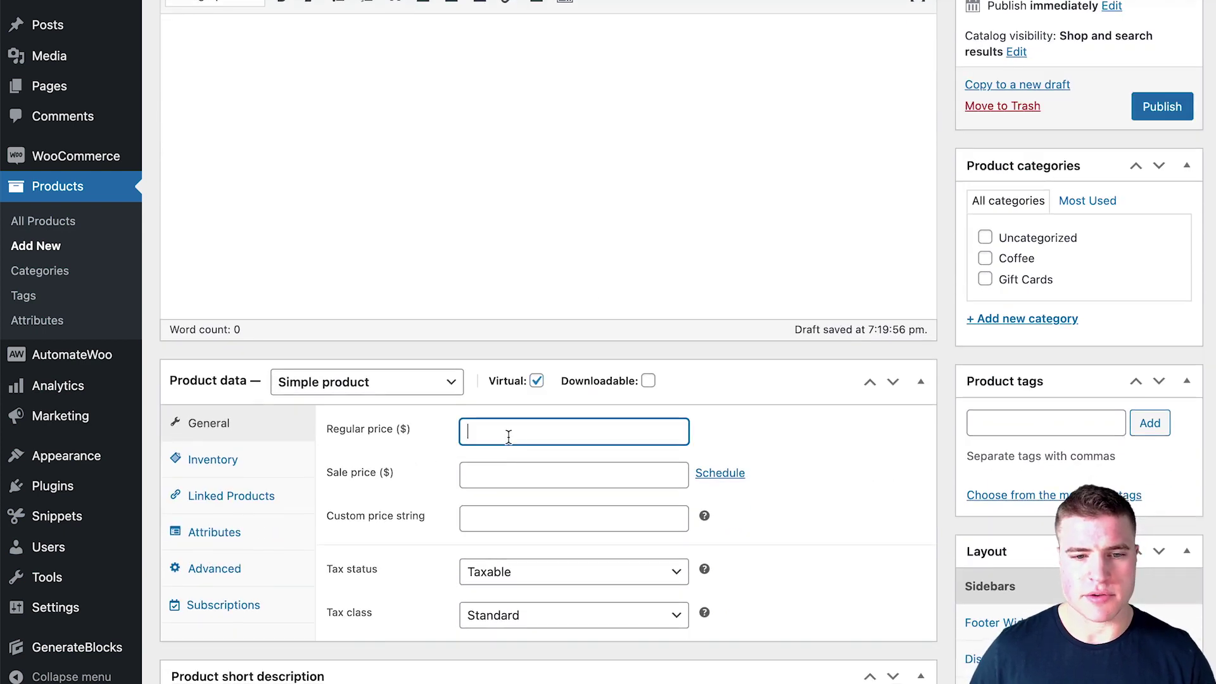
{"action": "type", "text": "99"}
- Make Starter a simple subscription priced 99 every month and publish it
{"action": "left_click", "coordinate": [407, 383]}
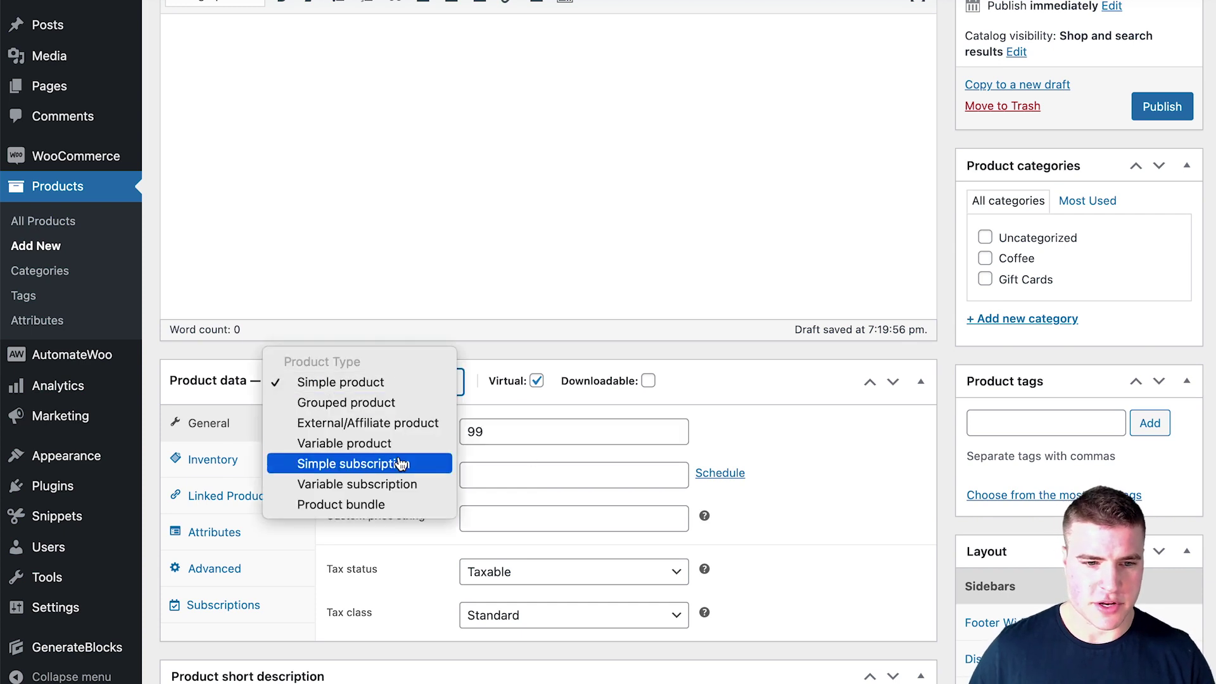
{"action": "left_click", "coordinate": [396, 466]}
{"action": "left_click", "coordinate": [495, 437]}
{"action": "type", "text": "99"}
{"action": "scroll", "coordinate": [739, 383], "scroll_direction": "down", "scroll_amount": 3}
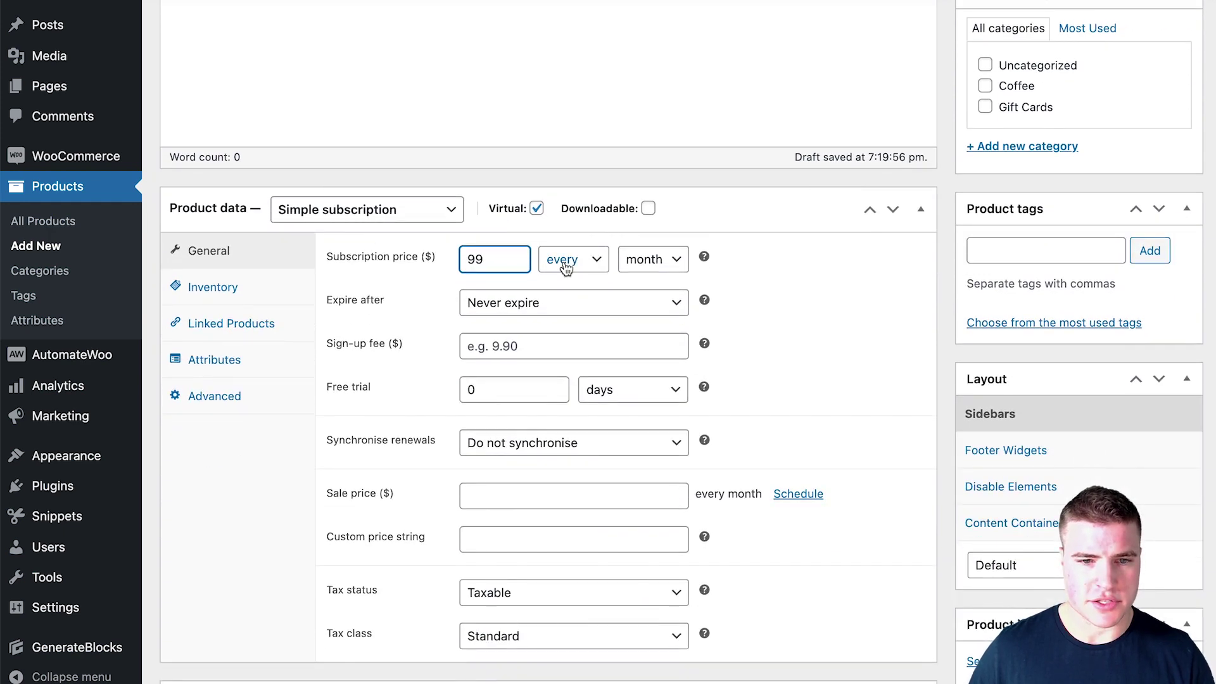
{"action": "scroll", "coordinate": [573, 269], "scroll_direction": "up", "scroll_amount": 1}
{"action": "scroll", "coordinate": [579, 270], "scroll_direction": "up", "scroll_amount": 5}
{"action": "left_click", "coordinate": [1163, 288]}
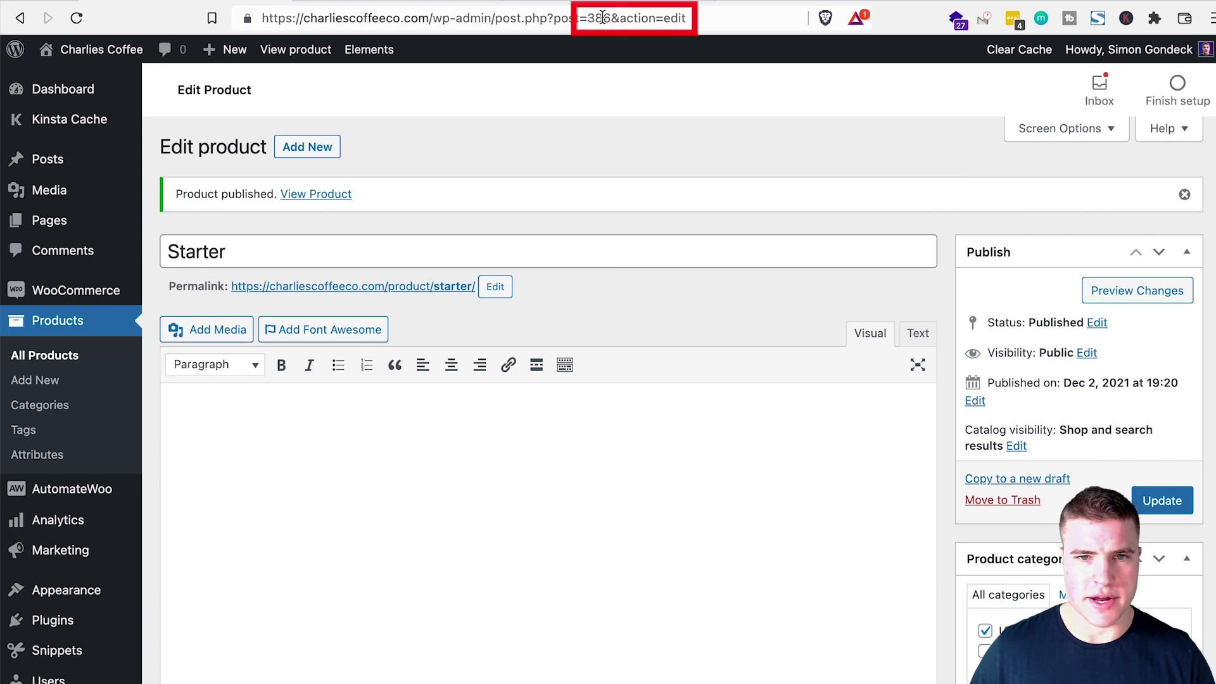
- Note the Starter product's ID 386 and review the Plans page pricing cards
{"action": "double_click", "coordinate": [599, 18]}
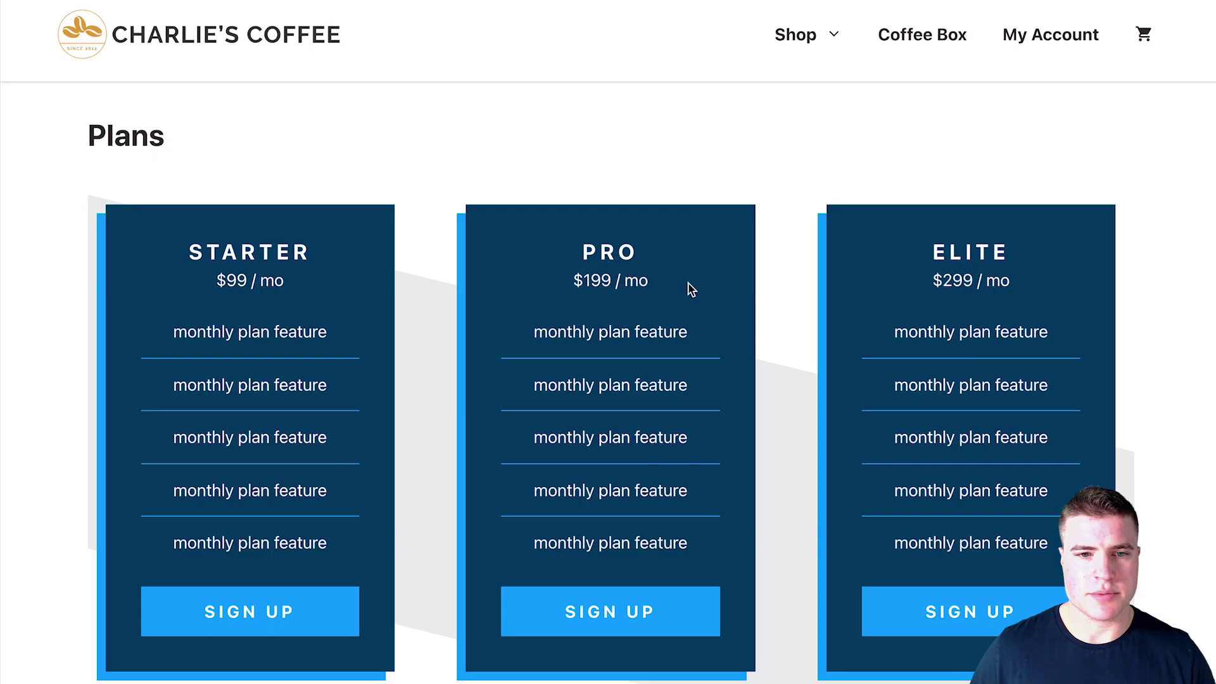
{"action": "scroll", "coordinate": [291, 633], "scroll_direction": "down", "scroll_amount": 1}
{"action": "scroll", "coordinate": [291, 634], "scroll_direction": "up", "scroll_amount": 1}
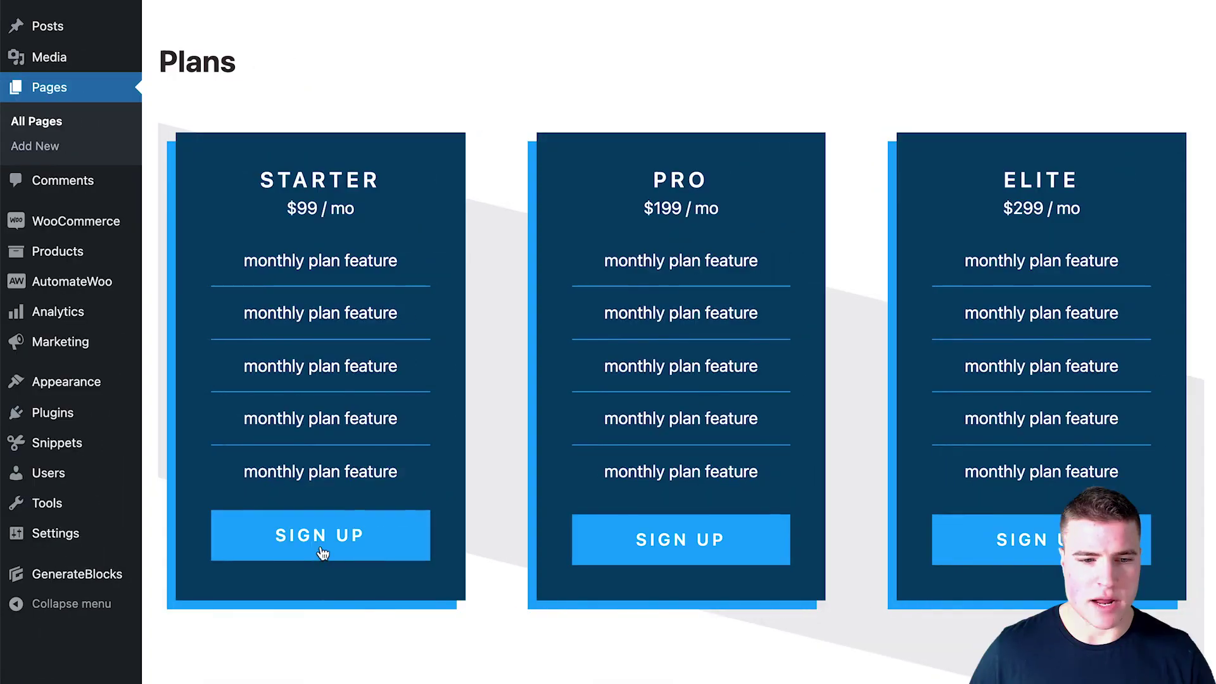
- Set the Starter Sign Up button's link to the site's home address
{"action": "left_click", "coordinate": [306, 545]}
{"action": "left_click", "coordinate": [257, 591]}
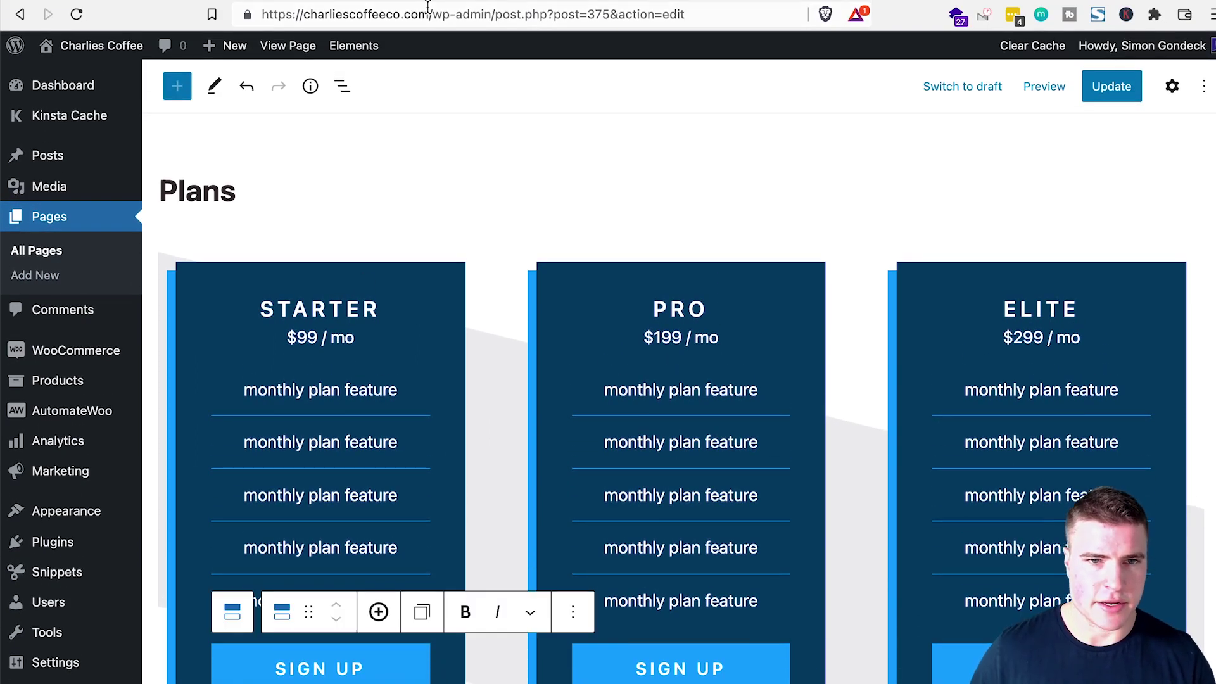
{"action": "left_click_drag", "start_coordinate": [428, 13], "coordinate": [263, 14]}
{"action": "key", "text": "ctrl+c"}
{"action": "left_click", "coordinate": [264, 662]}
{"action": "key", "text": "ctrl+v"}
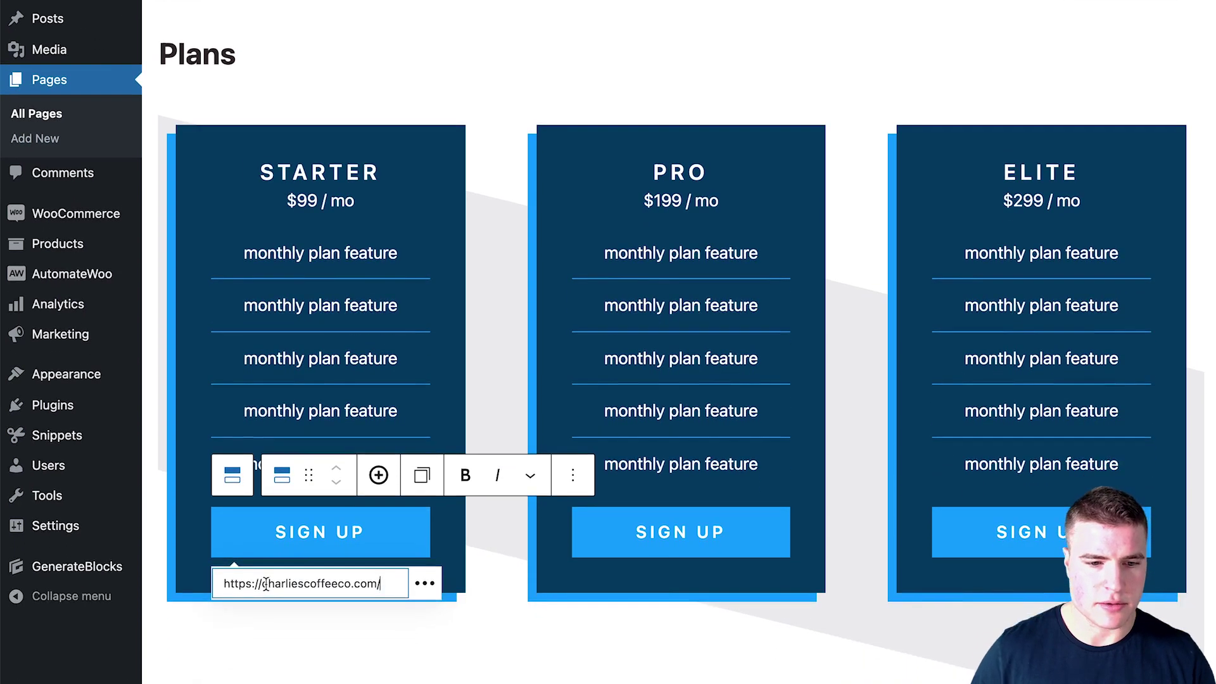
- Copy the ?add-to-cart=150 query from the saved URL notes
{"action": "key", "text": "super+Tab"}
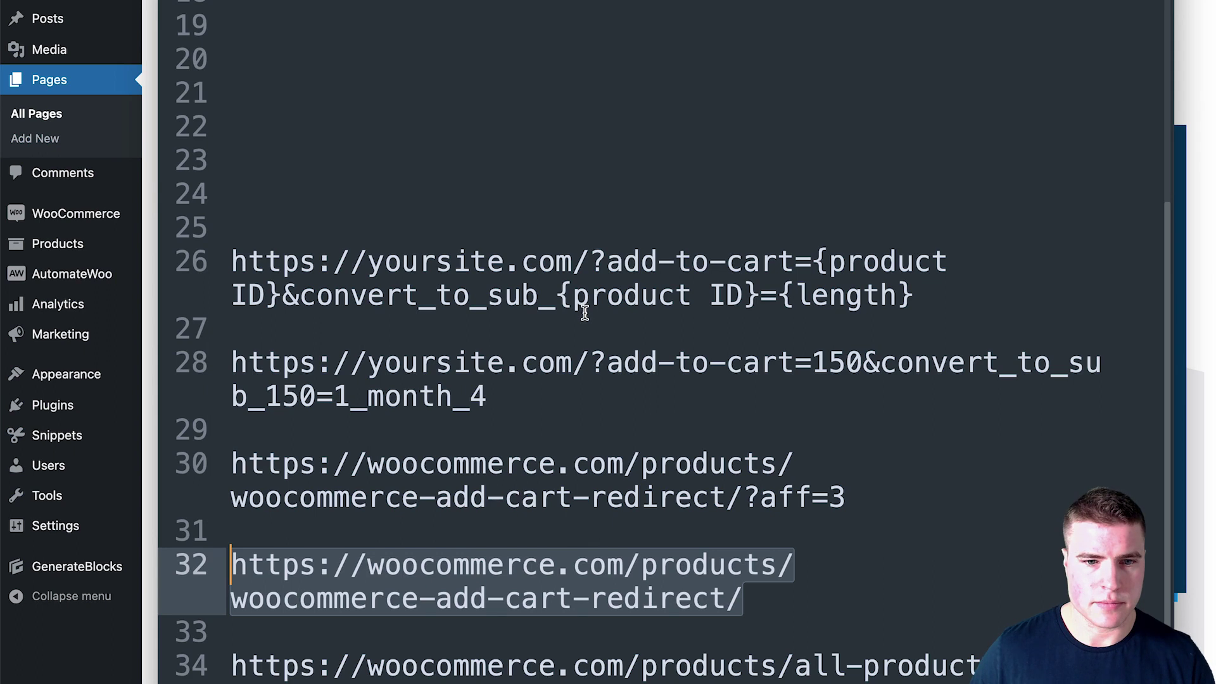
{"action": "left_click", "coordinate": [694, 500]}
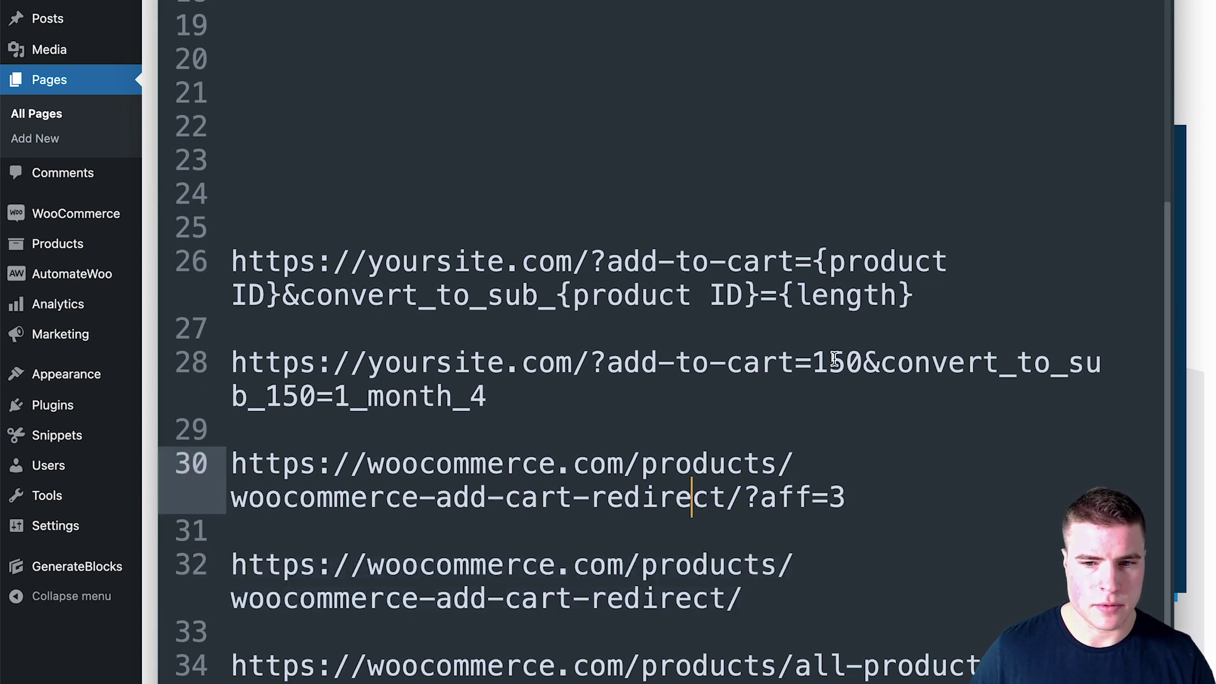
{"action": "left_click_drag", "start_coordinate": [863, 362], "coordinate": [590, 363]}
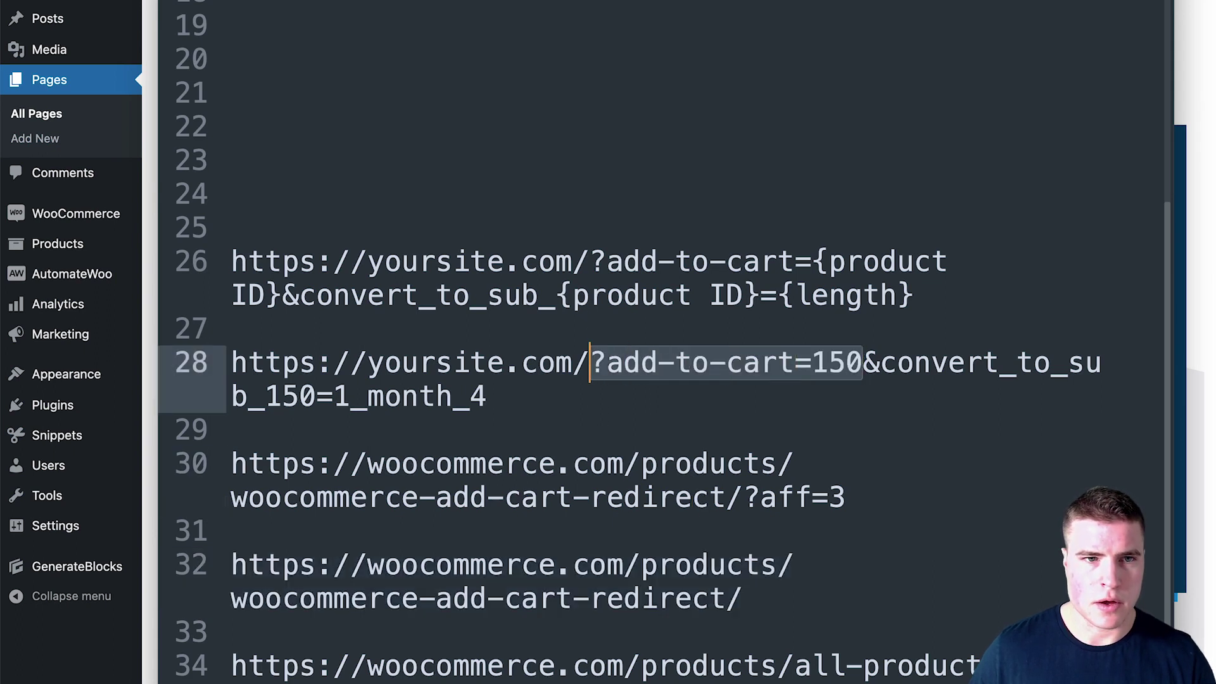
{"action": "key", "text": "super+Tab"}
{"action": "left_click", "coordinate": [399, 586]}
- Make the Starter button link end in /checkout/?add-to-cart=386
{"action": "key", "text": "super+v"}
{"action": "double_click", "coordinate": [386, 582]}
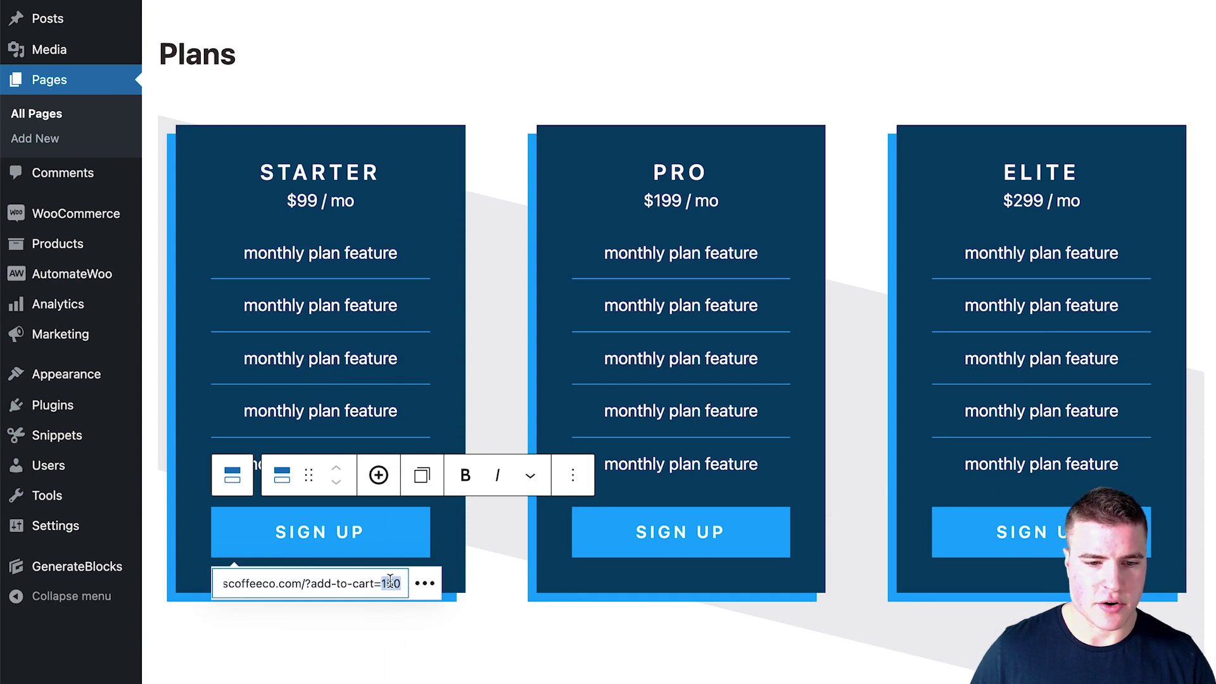
{"action": "type", "text": "386"}
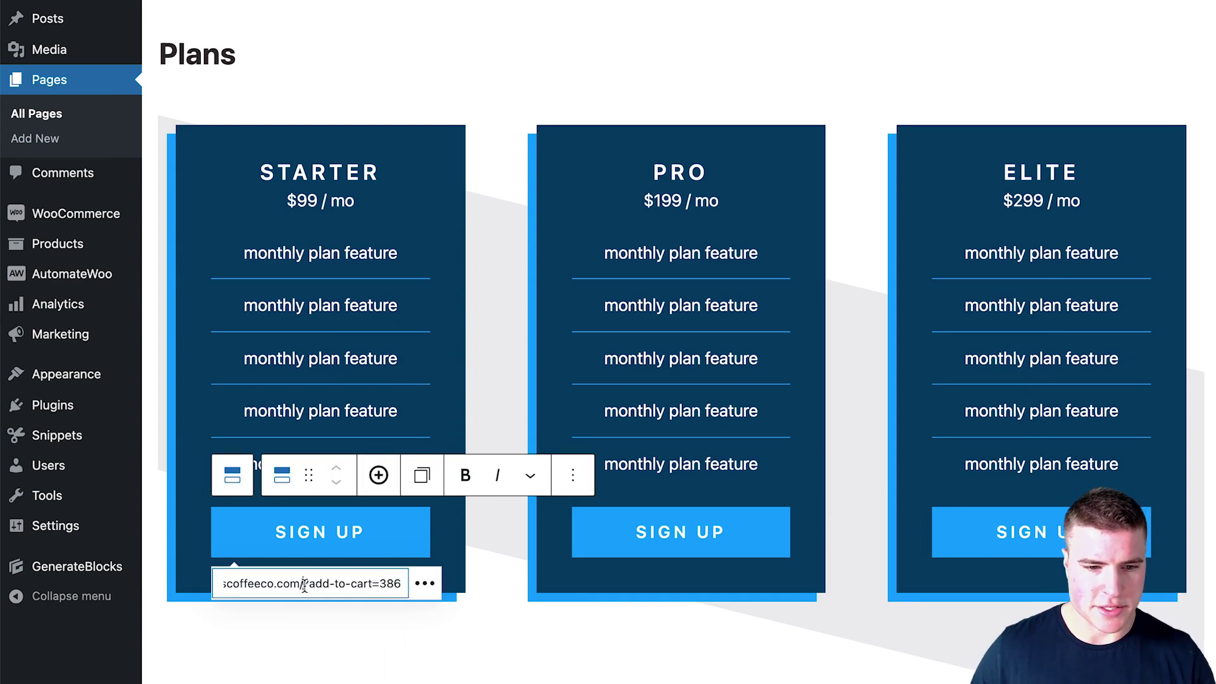
{"action": "left_click", "coordinate": [308, 584]}
{"action": "type", "text": "checkot"}
{"action": "key", "text": "Left"}
{"action": "type", "text": "u"}
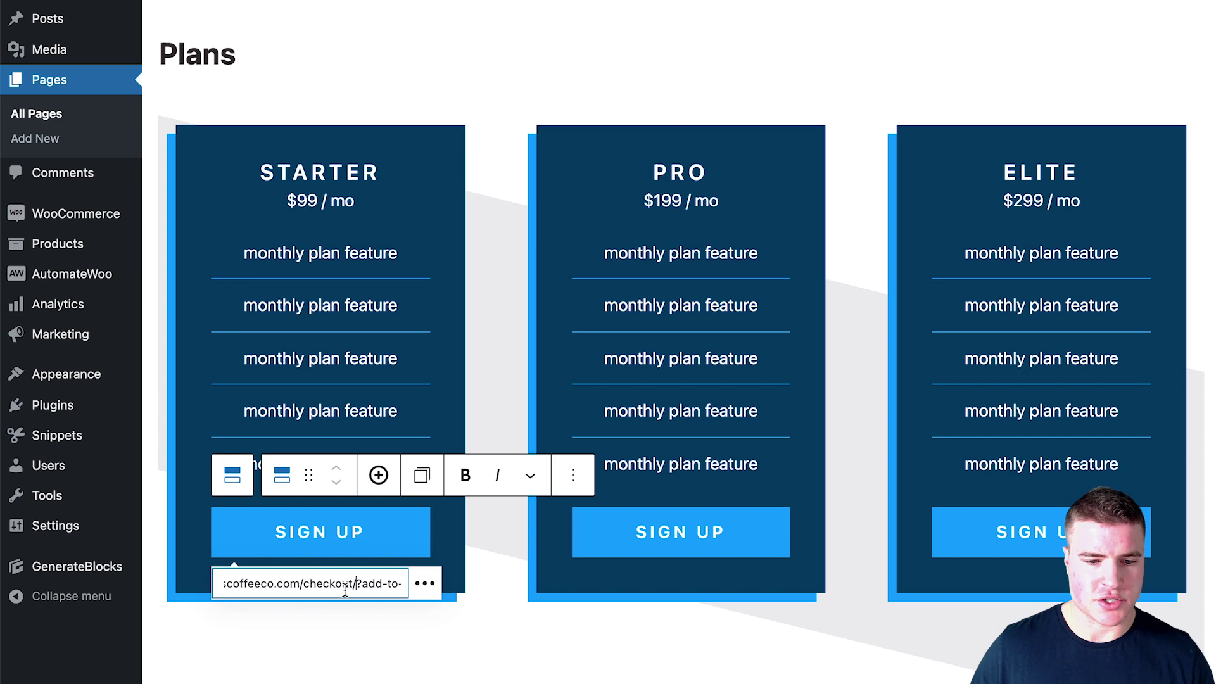
- Close the link settings and switch the editor to fullscreen view
{"action": "left_click_drag", "start_coordinate": [359, 583], "coordinate": [406, 586]}
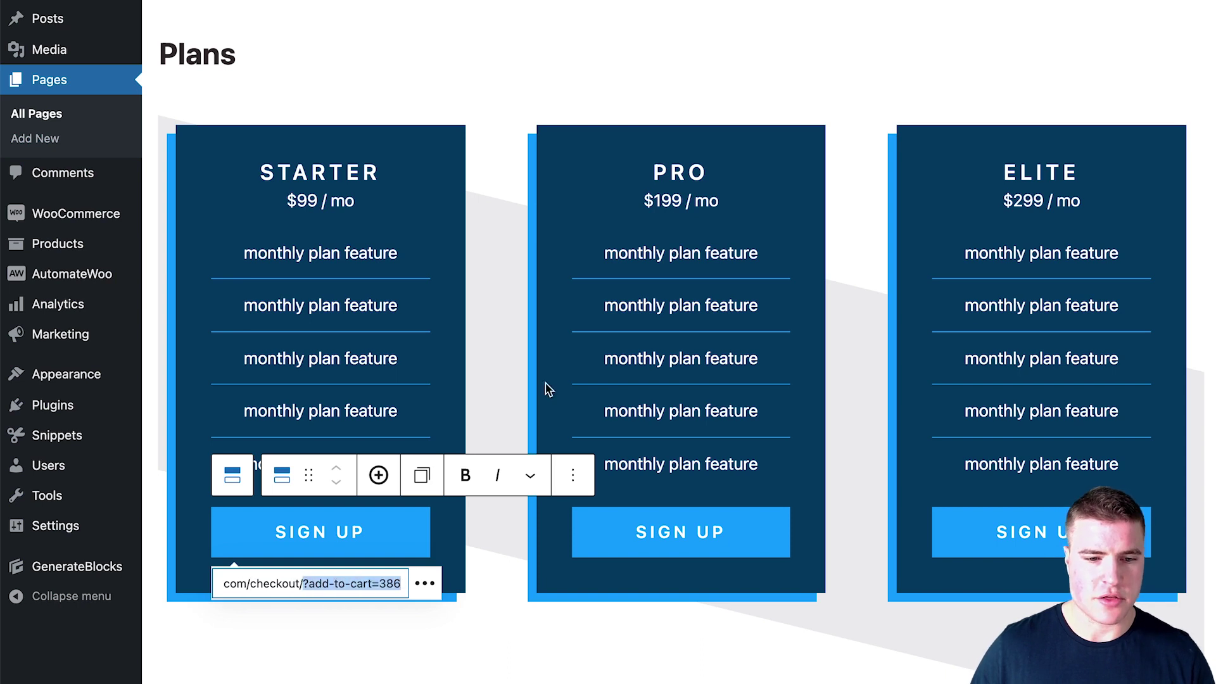
{"action": "left_click", "coordinate": [645, 41]}
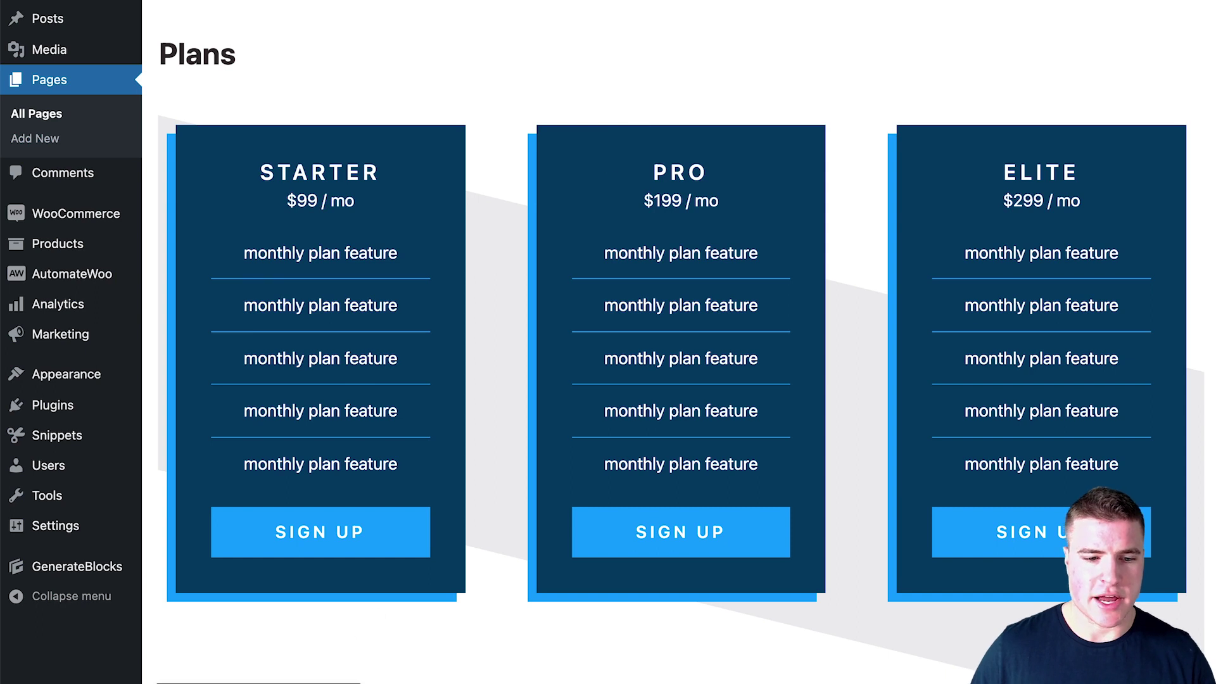
{"action": "key", "text": "ctrl+shift+alt+f"}
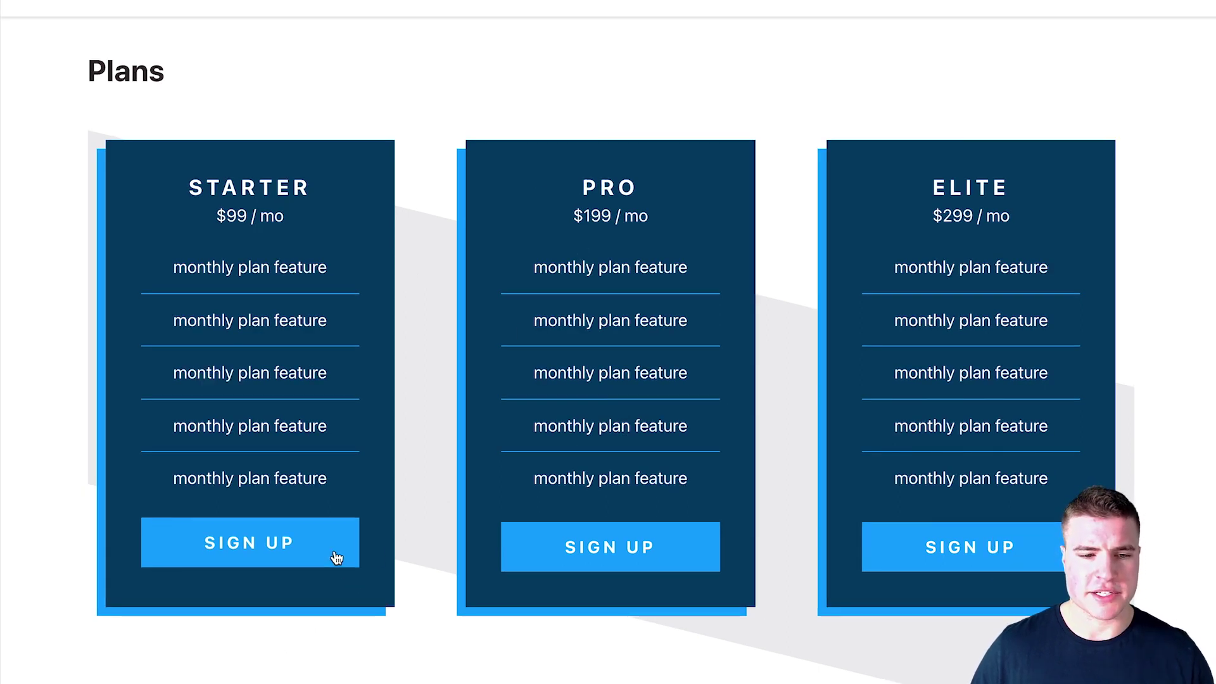
- Test the Starter Sign Up button on the live Plans page
{"action": "left_click", "coordinate": [388, 525]}
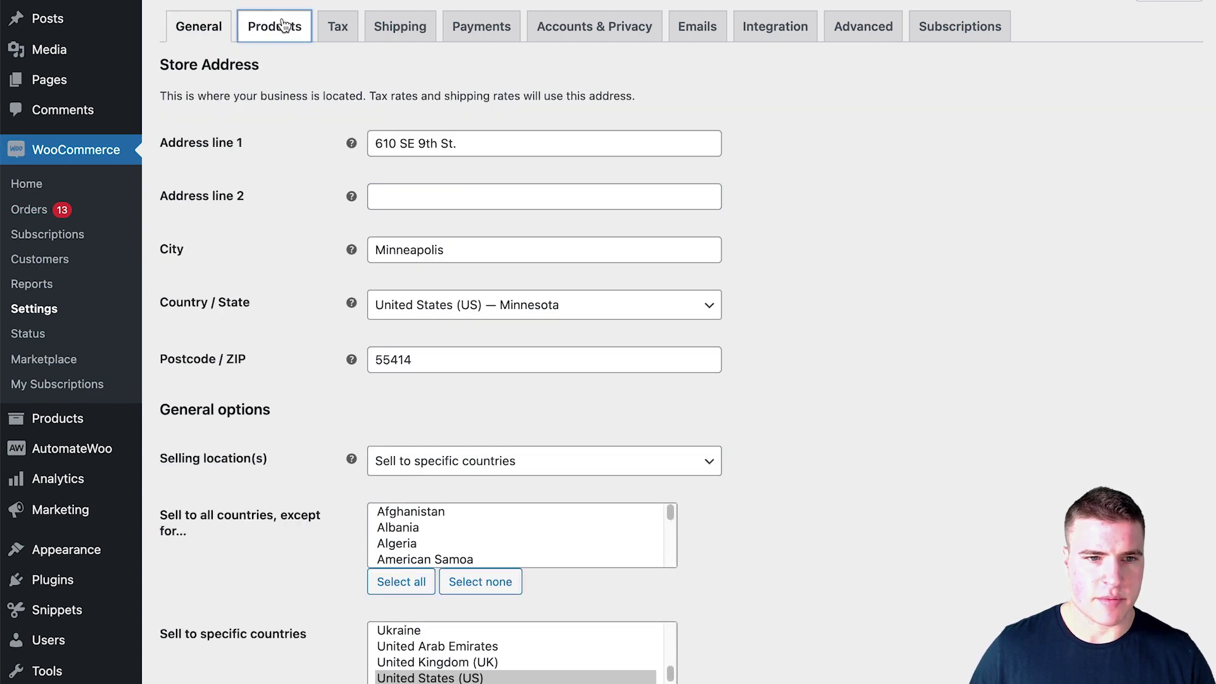
- Turn off 'Redirect to the cart page after successful addition' in WooCommerce Products settings and save
{"action": "left_click", "coordinate": [280, 25]}
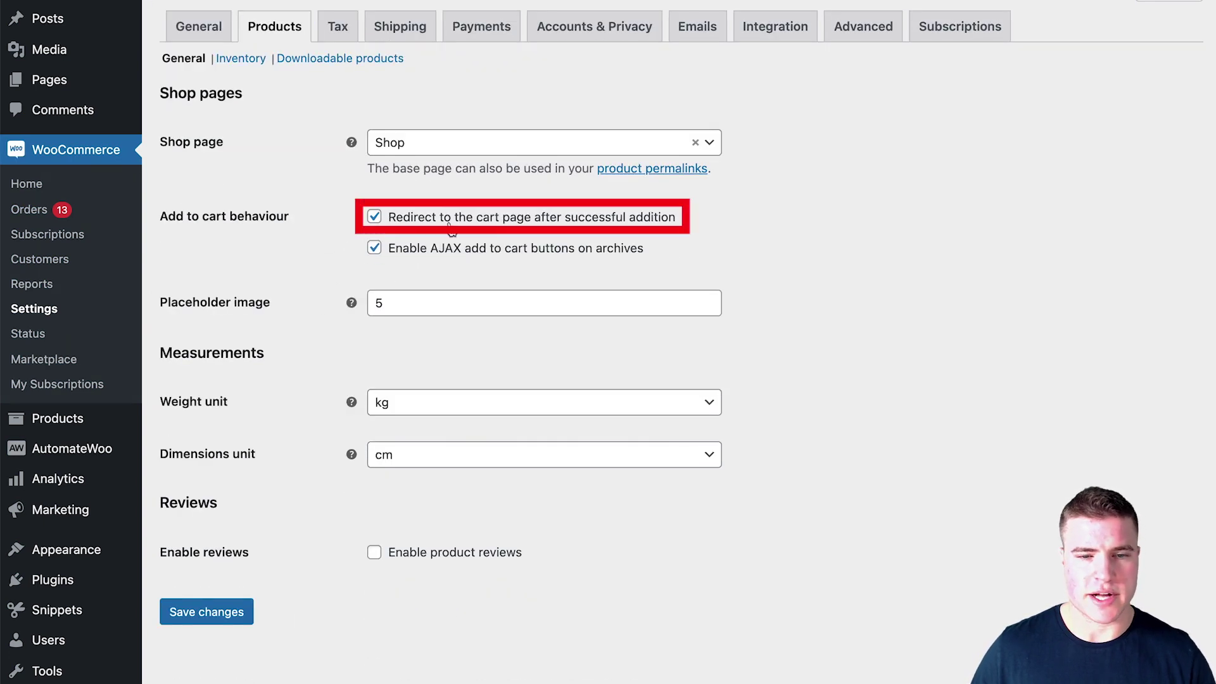
{"action": "left_click", "coordinate": [418, 220]}
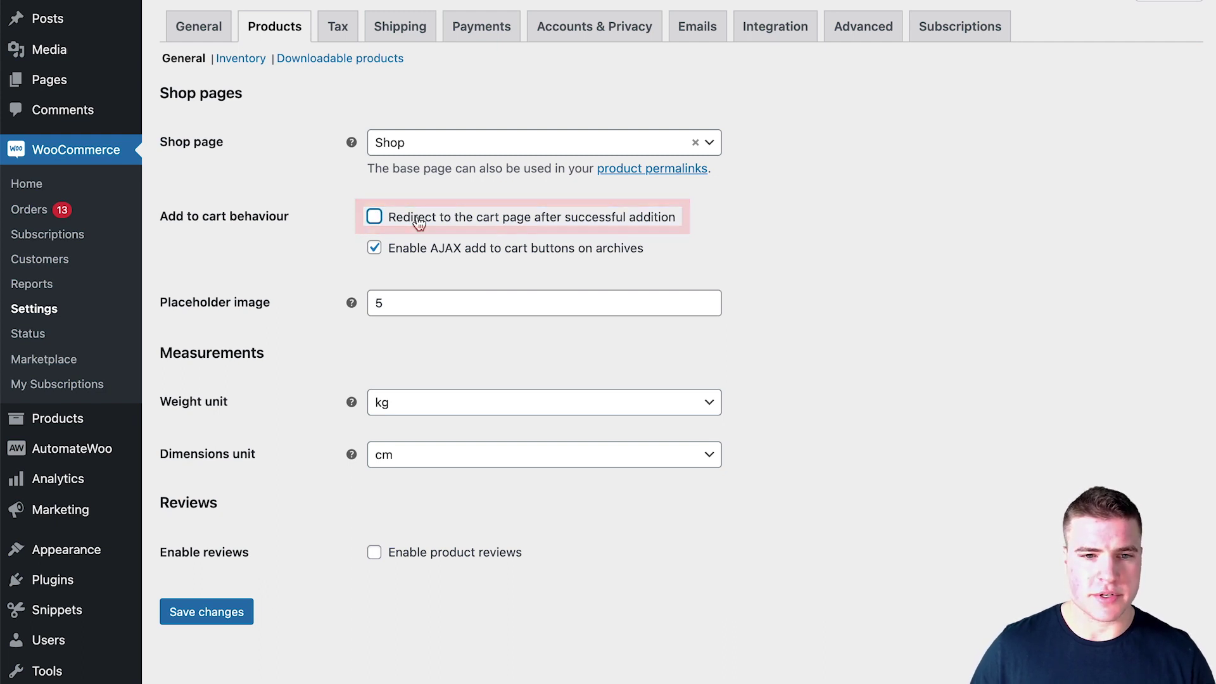
{"action": "left_click", "coordinate": [230, 612]}
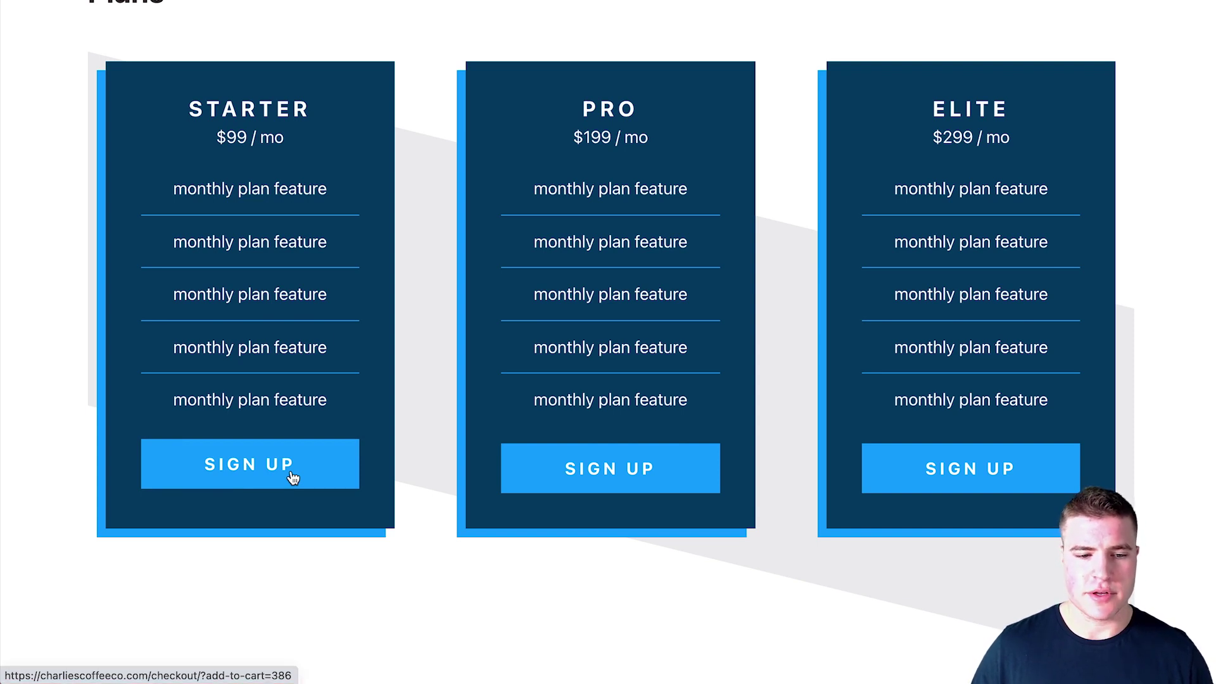
- Sign up for the Starter plan and place the order on the direct checkout page
{"action": "left_click", "coordinate": [293, 477]}
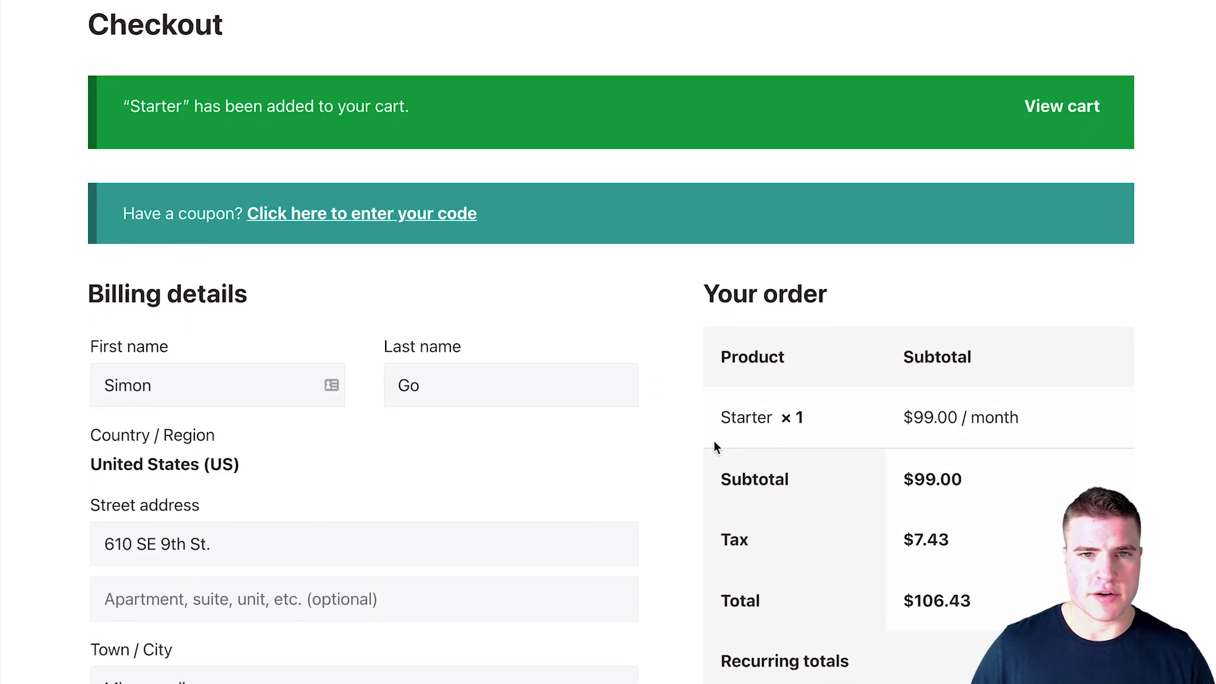
{"action": "scroll", "coordinate": [713, 447], "scroll_direction": "down", "scroll_amount": 10}
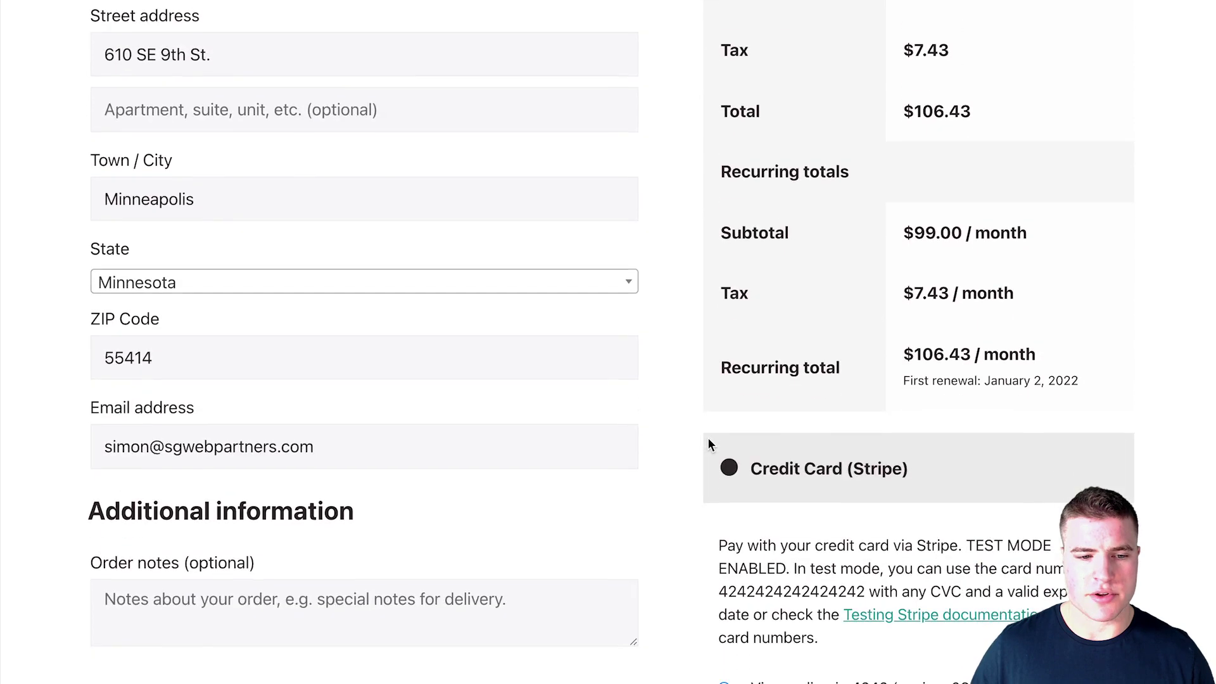
{"action": "scroll", "coordinate": [709, 440], "scroll_direction": "down", "scroll_amount": 1}
{"action": "left_click", "coordinate": [800, 640]}
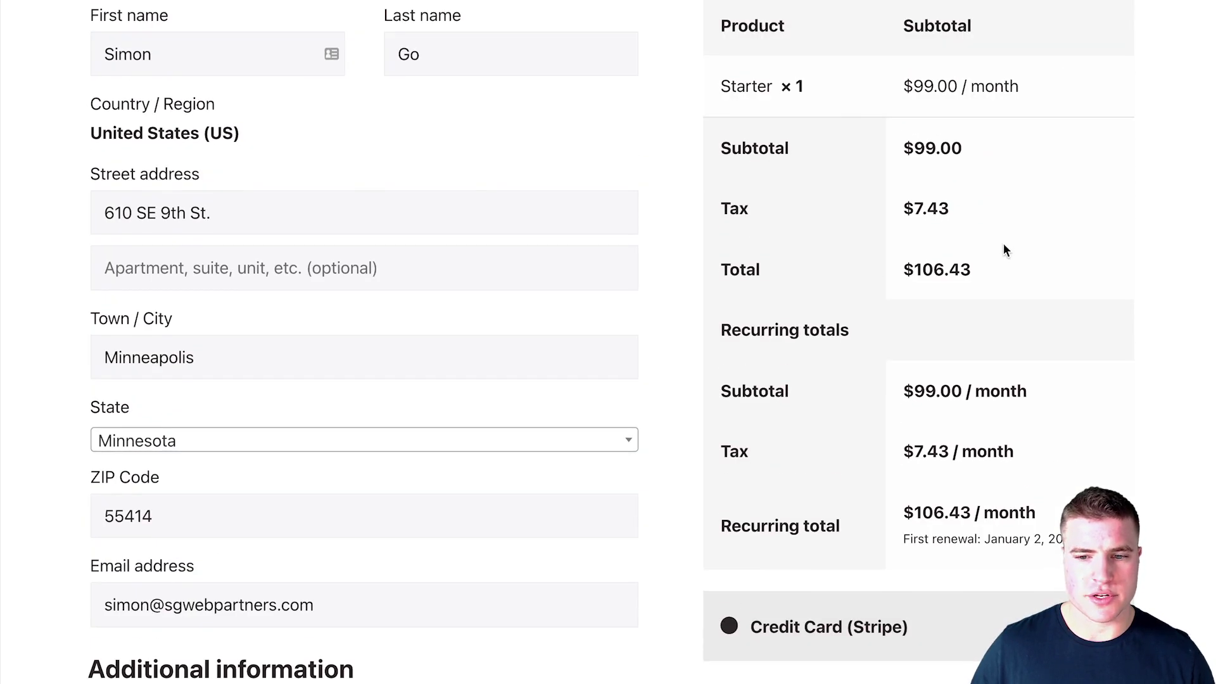
- Review the $106.43 order-received page and go to the customer account
{"action": "scroll", "coordinate": [1003, 246], "scroll_direction": "down", "scroll_amount": 6}
{"action": "scroll", "coordinate": [545, 204], "scroll_direction": "up", "scroll_amount": 5}
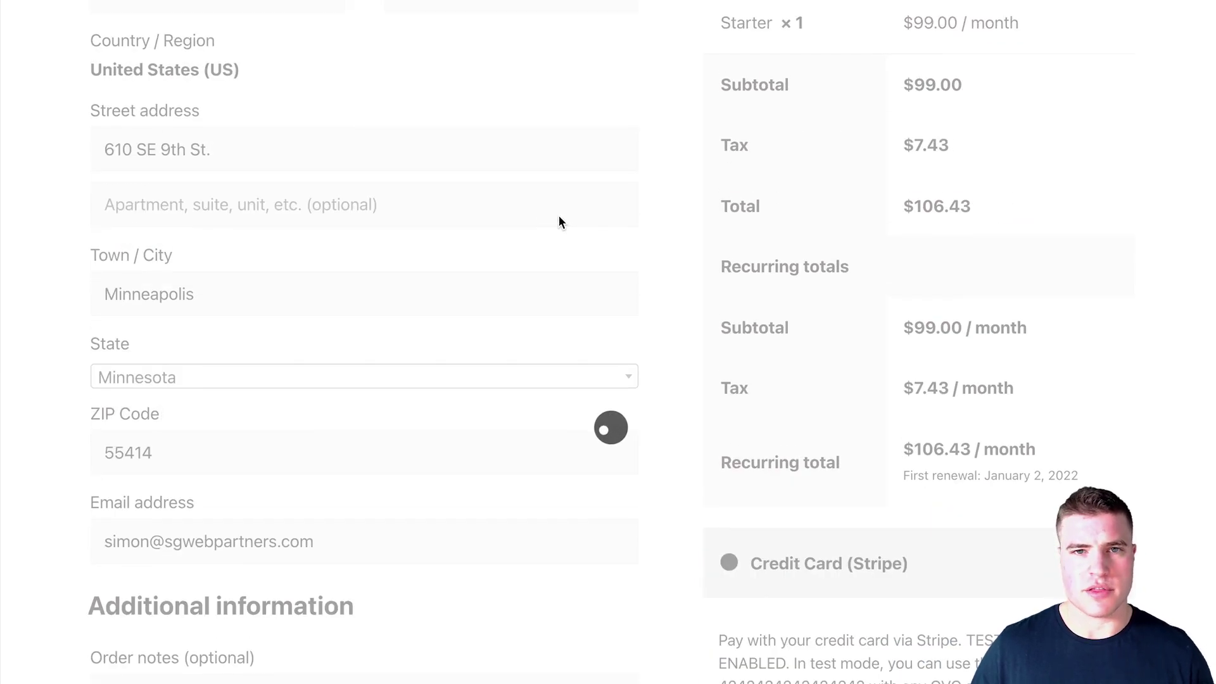
{"action": "scroll", "coordinate": [560, 223], "scroll_direction": "down", "scroll_amount": 4}
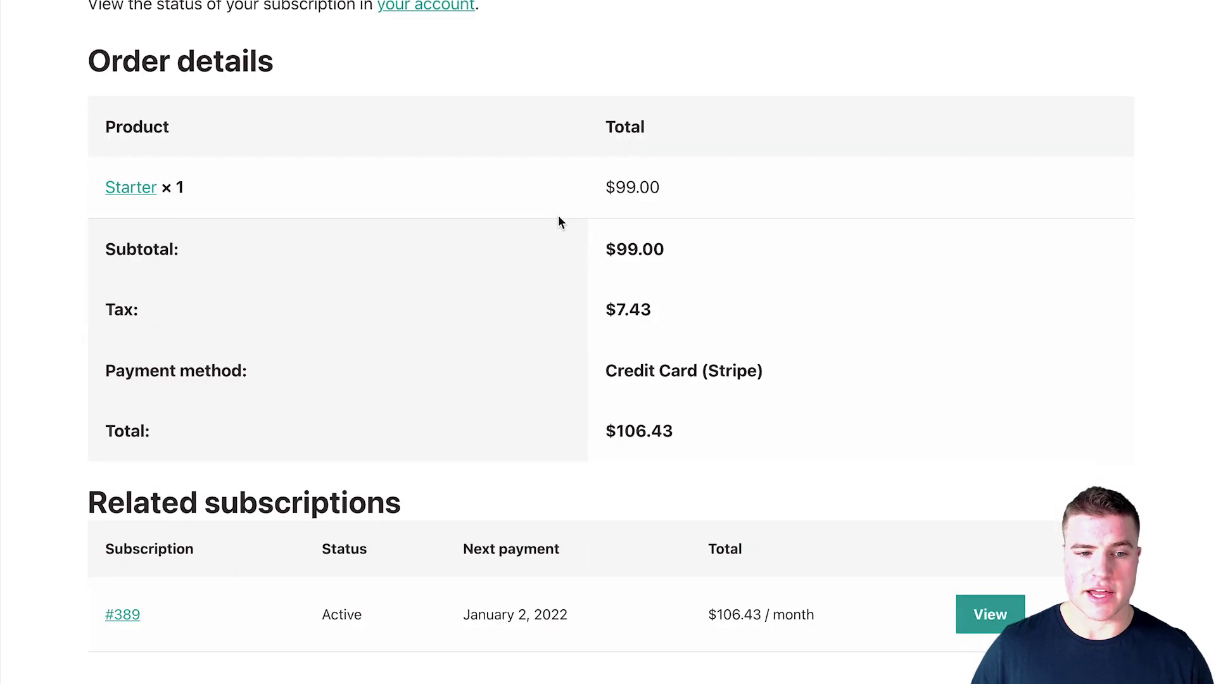
{"action": "scroll", "coordinate": [560, 223], "scroll_direction": "up", "scroll_amount": 4}
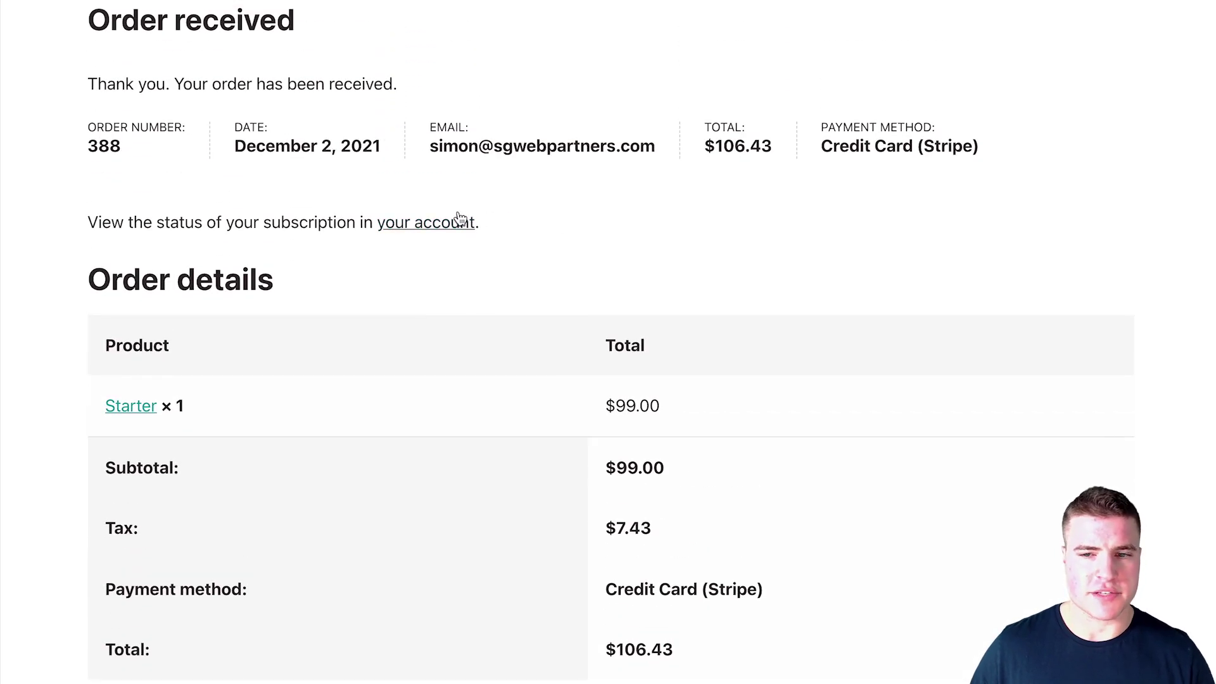
{"action": "left_click", "coordinate": [405, 222]}
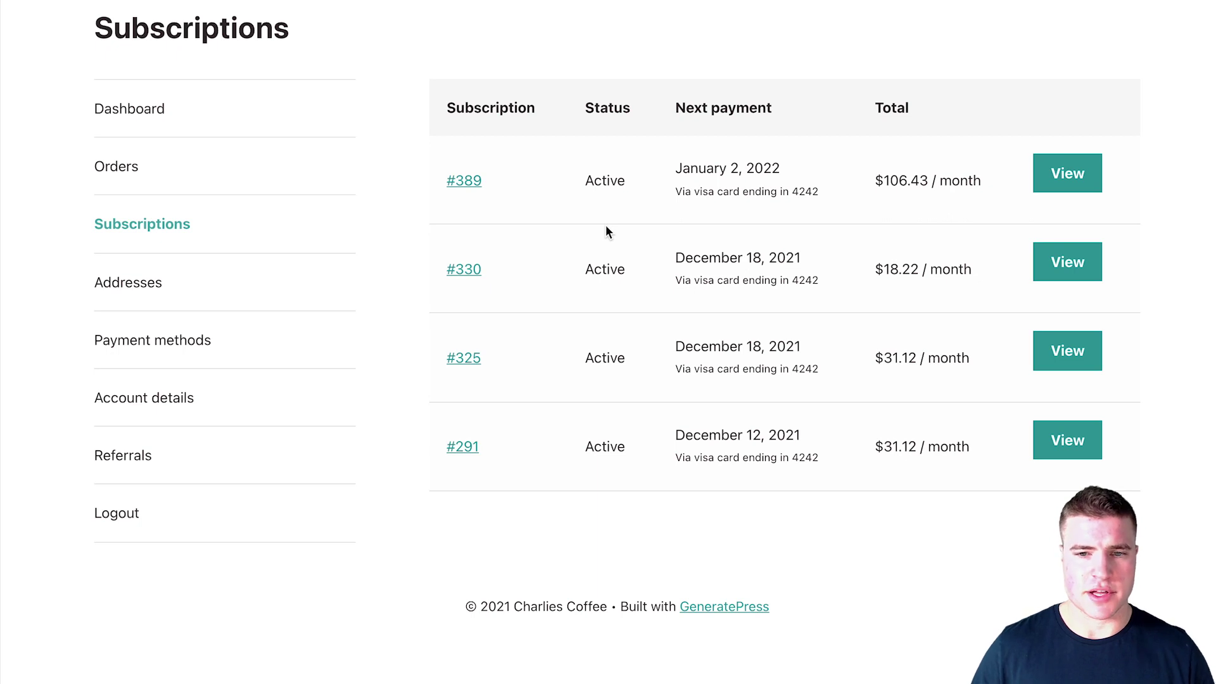
- Check the newest subscription's details, then leave the customer subscription view
{"action": "left_click", "coordinate": [1056, 185]}
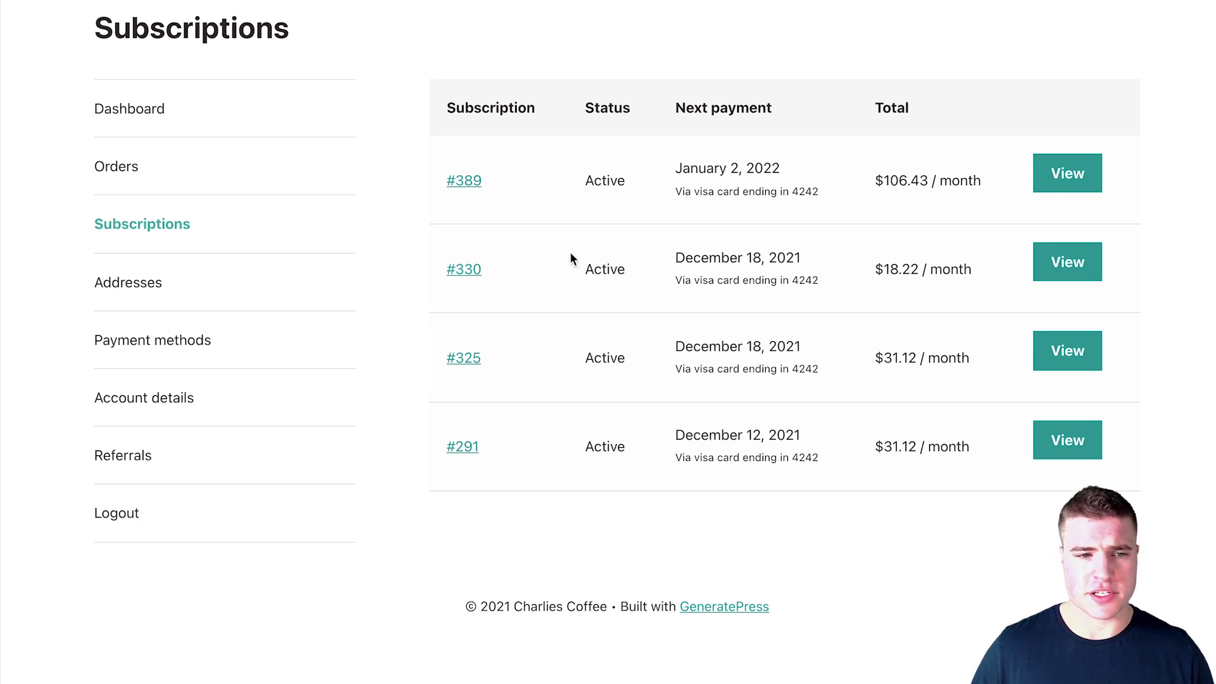
{"action": "scroll", "coordinate": [530, 273], "scroll_direction": "down", "scroll_amount": 5}
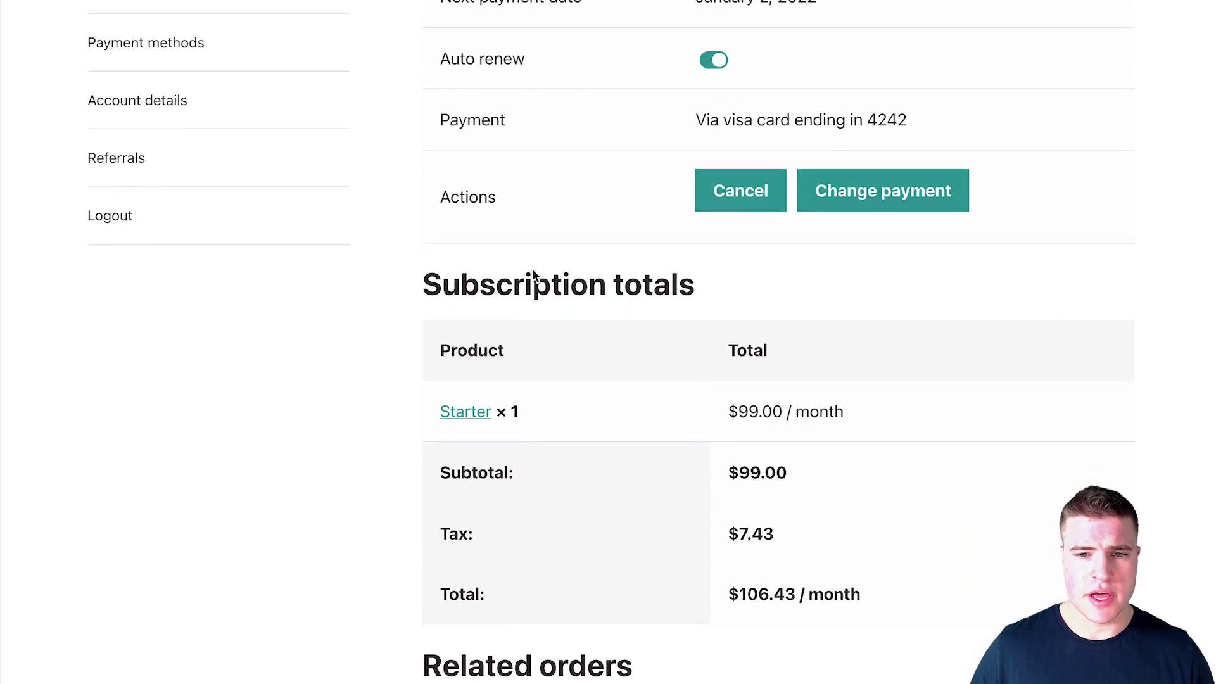
{"action": "scroll", "coordinate": [533, 276], "scroll_direction": "down", "scroll_amount": 3}
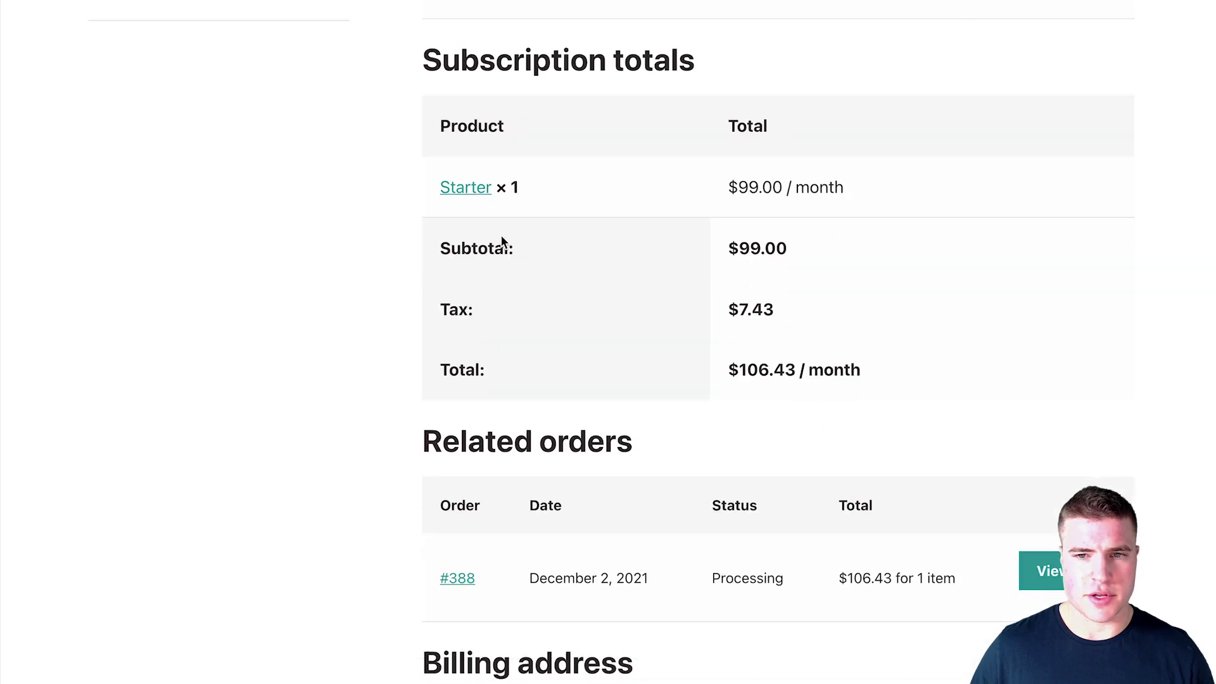
{"action": "scroll", "coordinate": [729, 340], "scroll_direction": "up", "scroll_amount": 3}
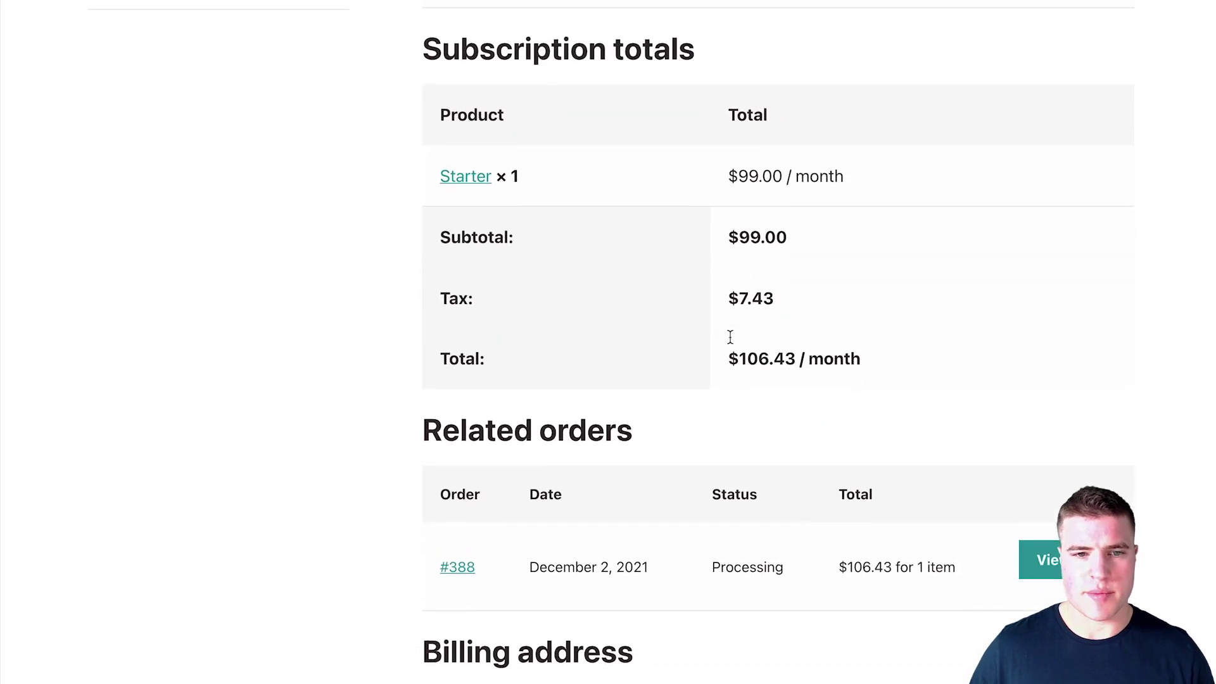
{"action": "scroll", "coordinate": [732, 344], "scroll_direction": "up", "scroll_amount": 7}
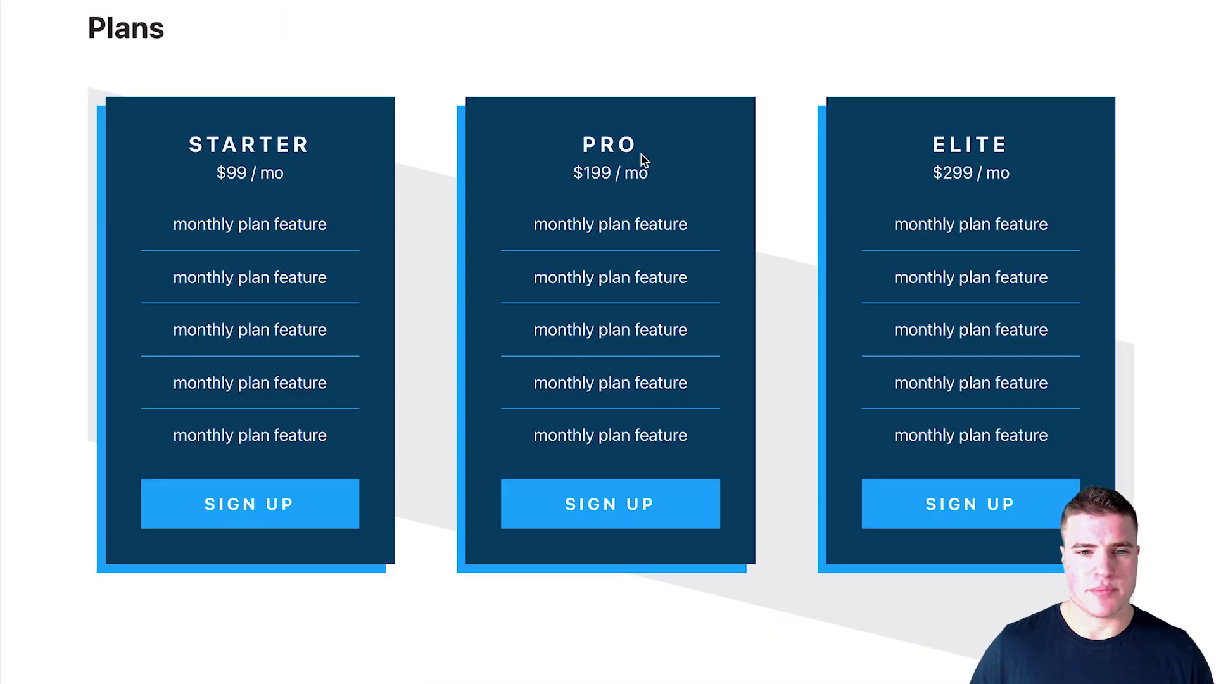
{"action": "left_click_drag", "start_coordinate": [644, 155], "coordinate": [587, 144]}
{"action": "left_click", "coordinate": [589, 145]}
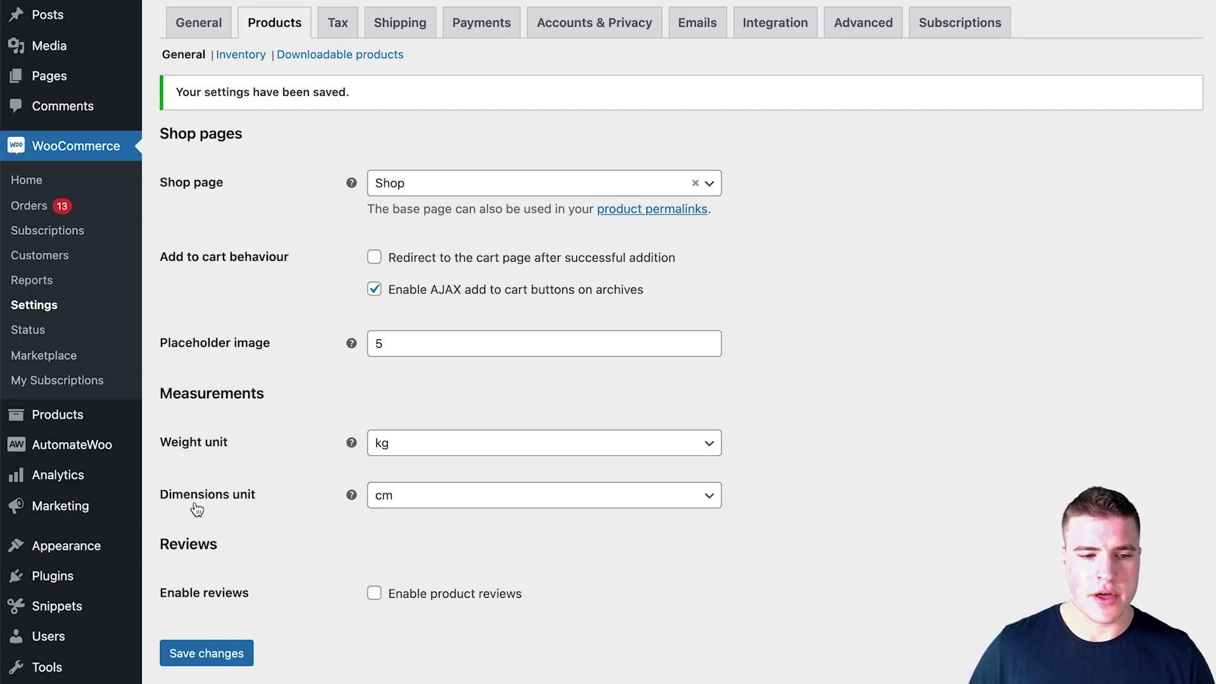
- Search new plugins for 'woocommerce redirect checkout'
{"action": "mouse_move", "coordinate": [348, 340]}
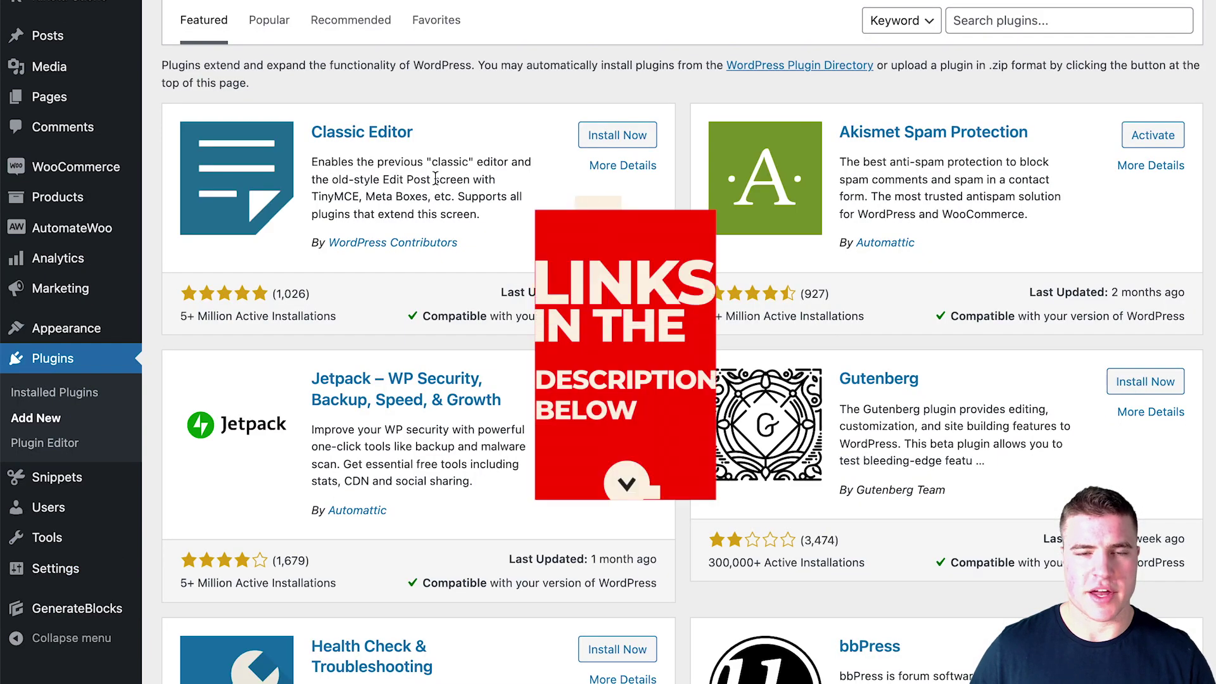
{"action": "left_click", "coordinate": [1000, 26]}
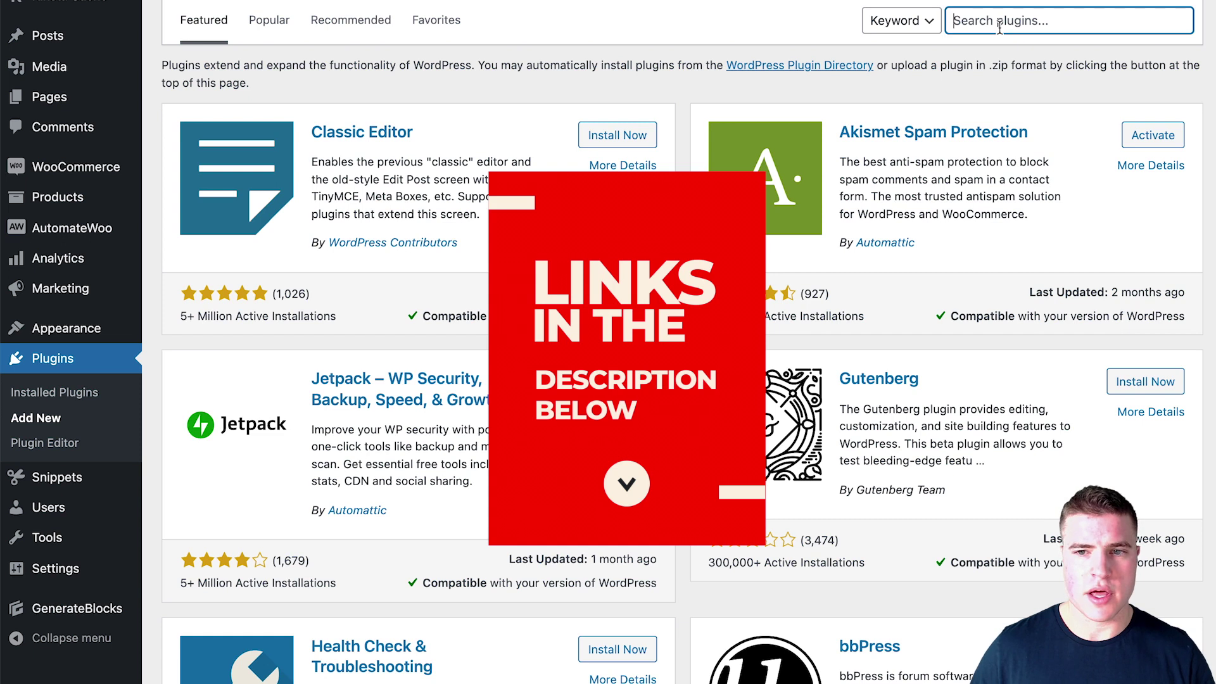
{"action": "type", "text": "woocommerce r"}
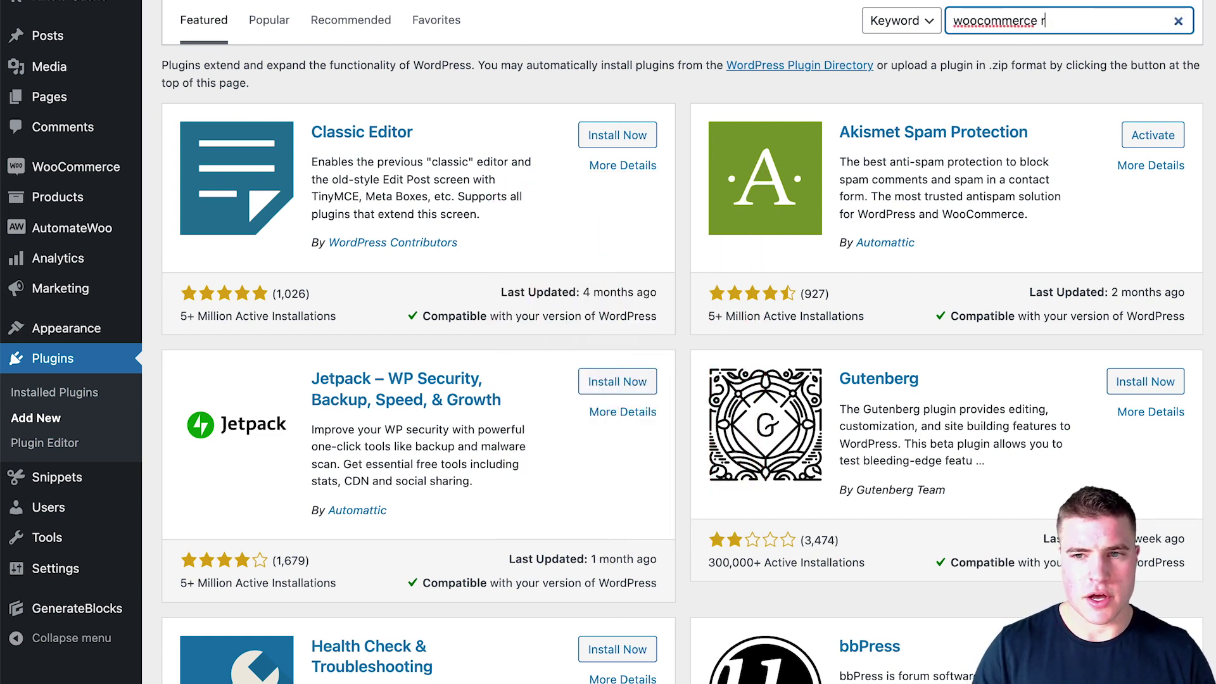
{"action": "type", "text": "edirect checkout"}
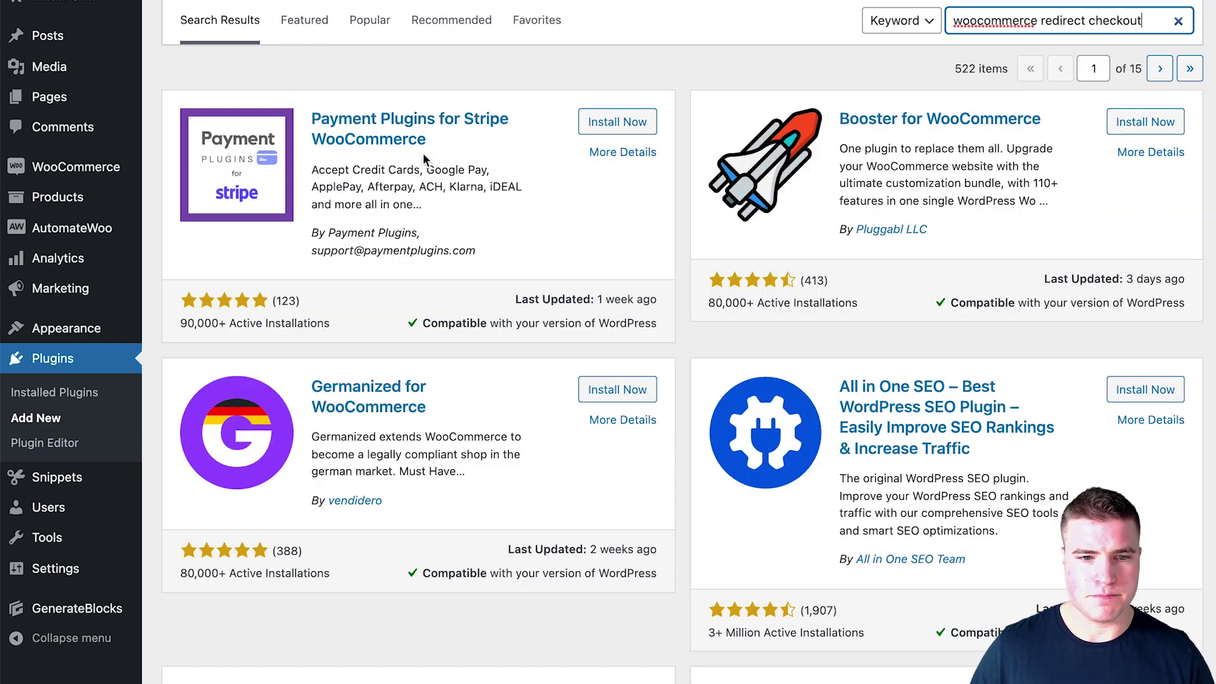
- Install and activate the Direct Checkout for WooCommerce plugin
{"action": "scroll", "coordinate": [423, 154], "scroll_direction": "down", "scroll_amount": 10}
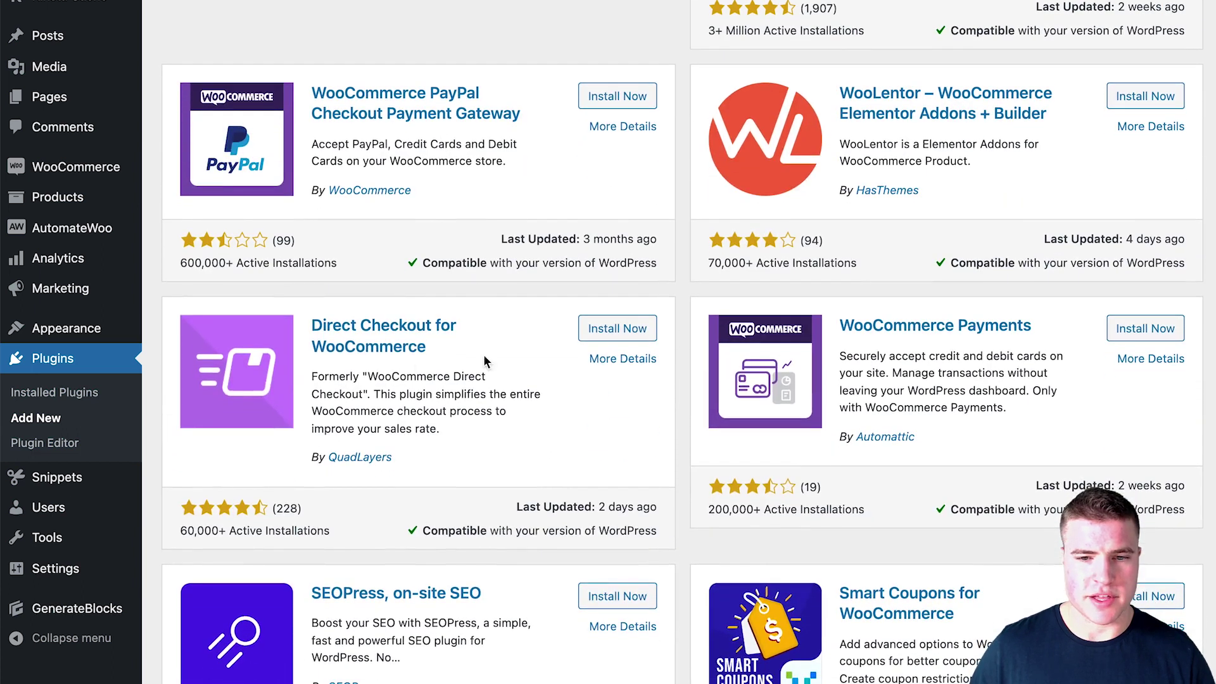
{"action": "left_click_drag", "start_coordinate": [475, 355], "coordinate": [306, 342]}
{"action": "left_click", "coordinate": [589, 382]}
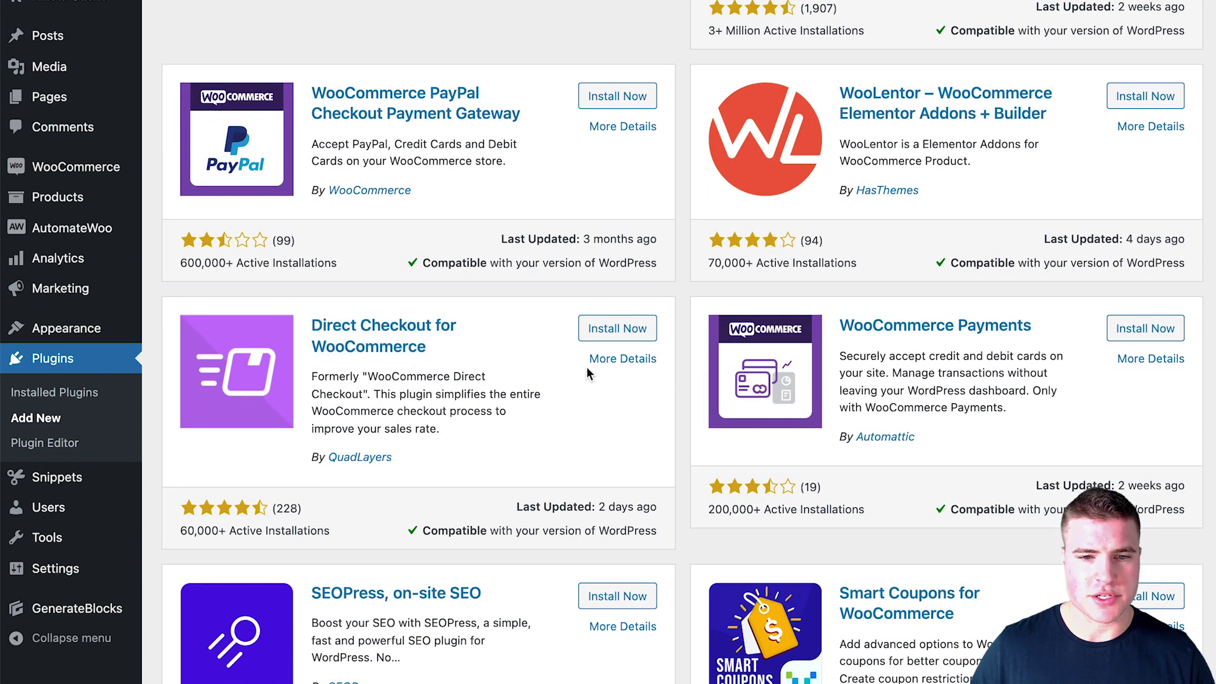
{"action": "left_click", "coordinate": [602, 325]}
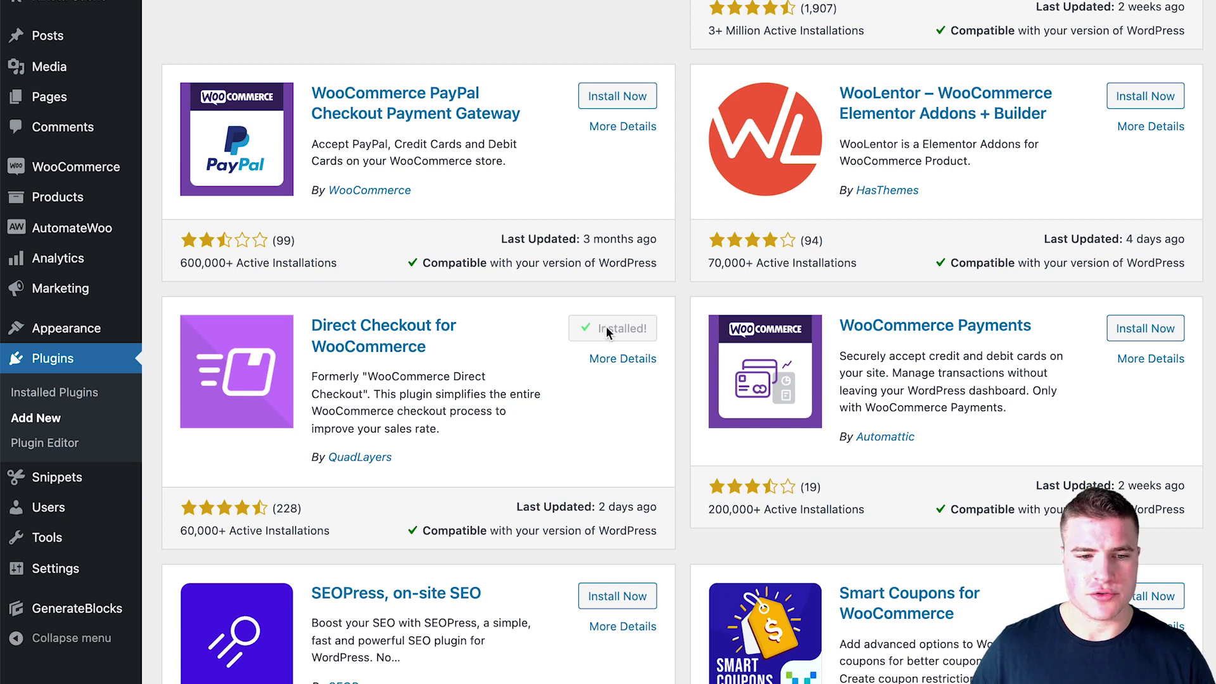
{"action": "left_click", "coordinate": [608, 327]}
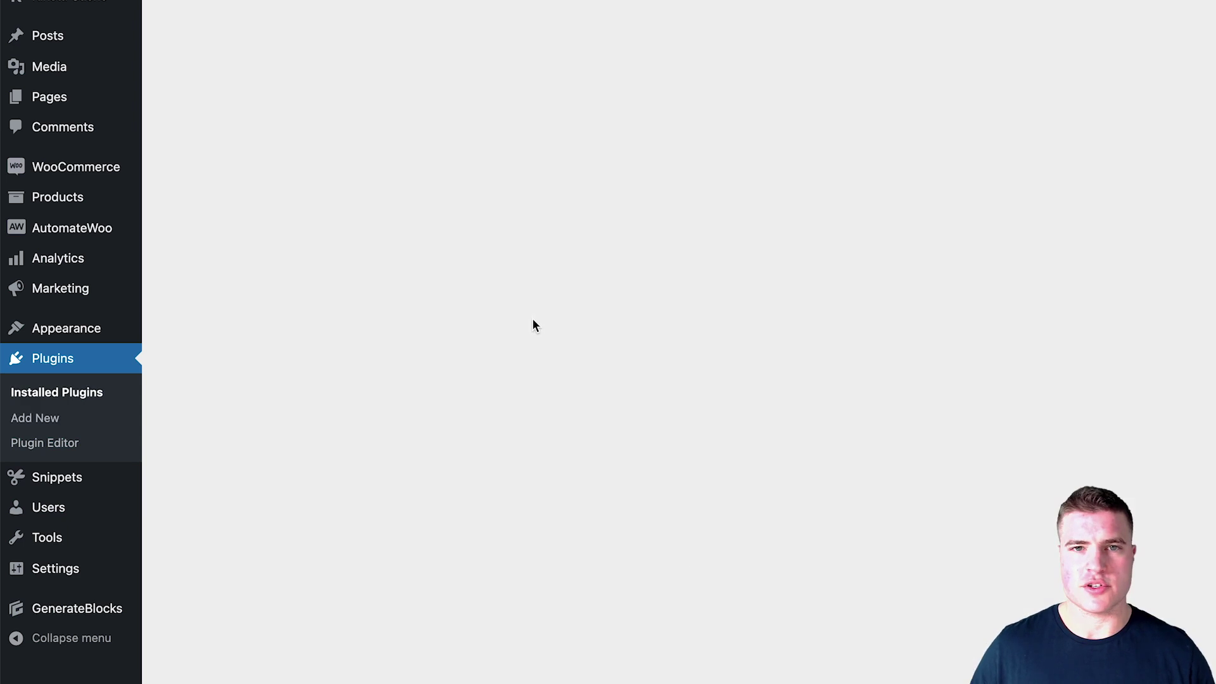
- Open Direct Checkout for WooCommerce's settings from the Installed Plugins list
{"action": "scroll", "coordinate": [531, 324], "scroll_direction": "down", "scroll_amount": 10}
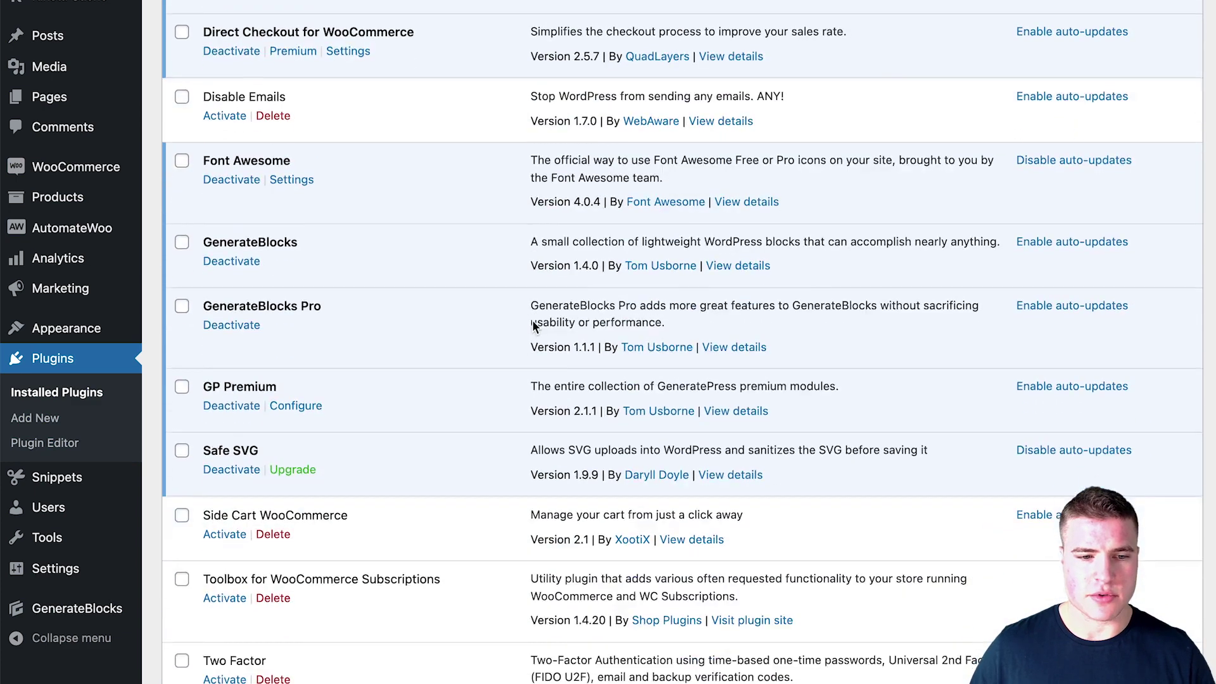
{"action": "scroll", "coordinate": [523, 335], "scroll_direction": "down", "scroll_amount": 1}
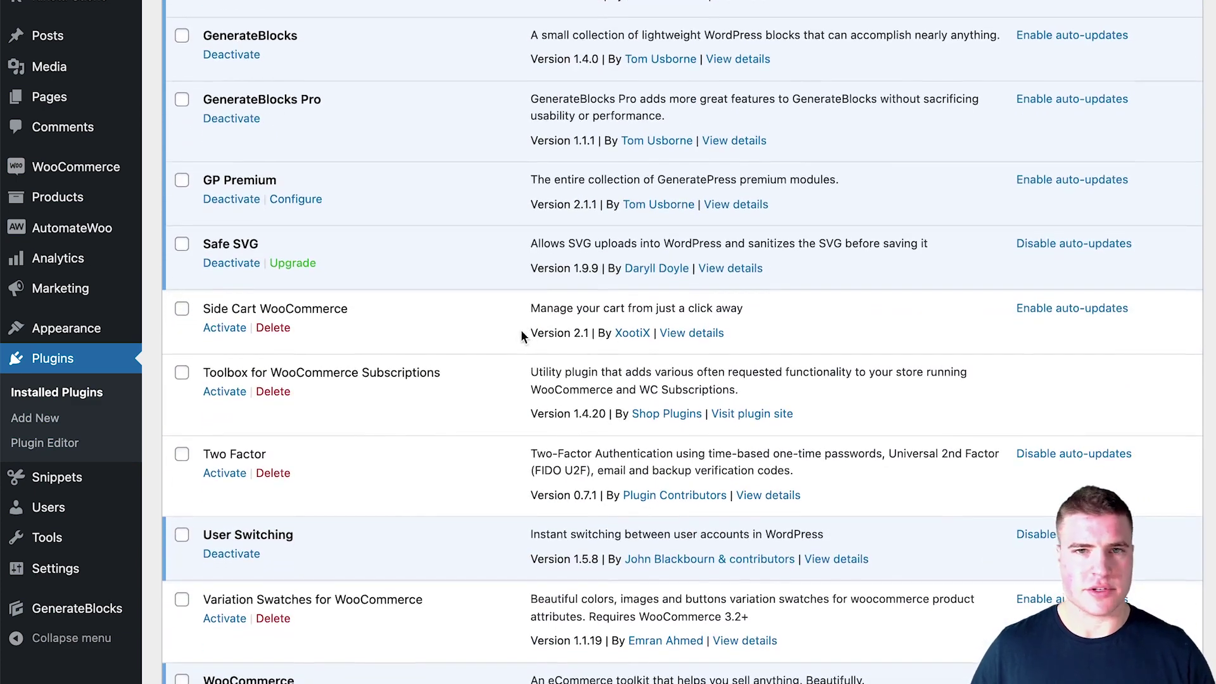
{"action": "scroll", "coordinate": [508, 342], "scroll_direction": "down", "scroll_amount": 5}
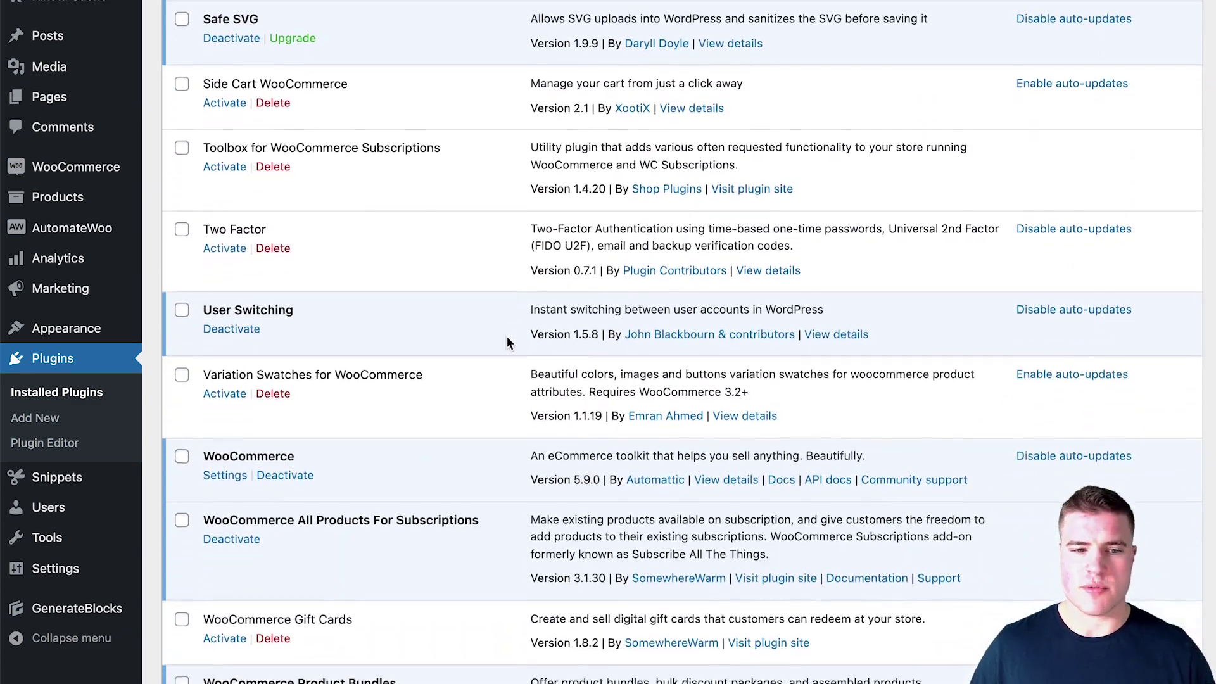
{"action": "scroll", "coordinate": [510, 350], "scroll_direction": "down", "scroll_amount": 2}
{"action": "scroll", "coordinate": [523, 348], "scroll_direction": "up", "scroll_amount": 3}
{"action": "scroll", "coordinate": [523, 345], "scroll_direction": "up", "scroll_amount": 10}
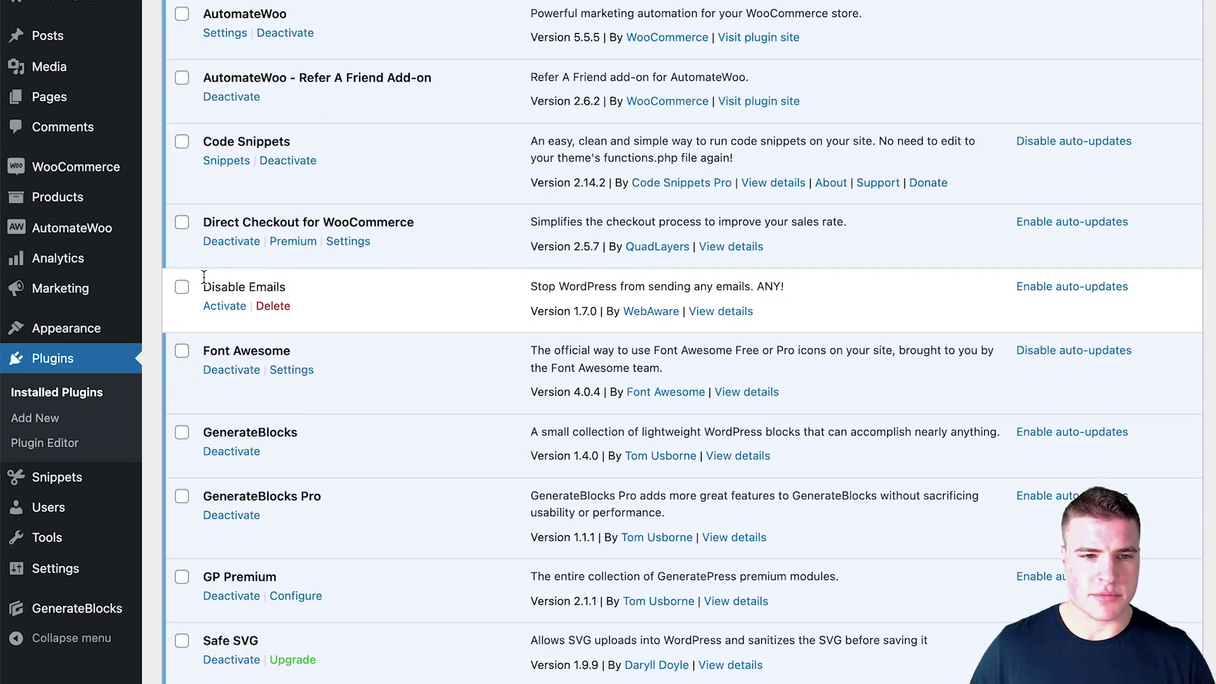
{"action": "left_click", "coordinate": [348, 242]}
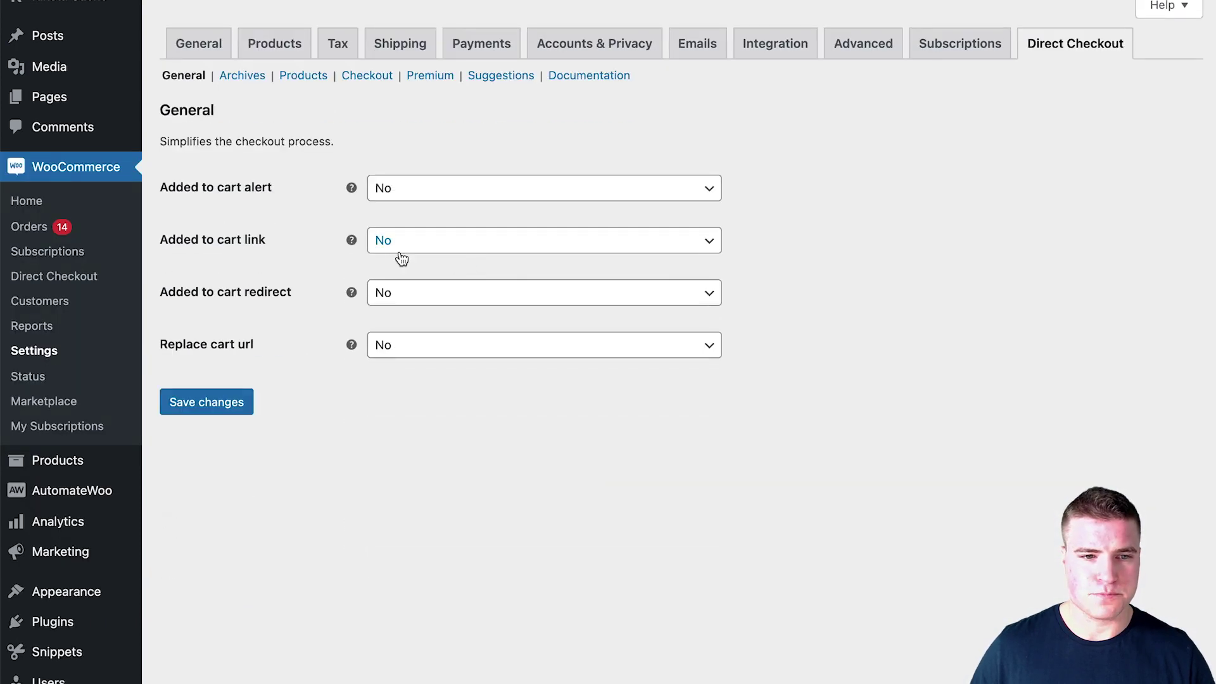
- Keep the General settings' Added to cart redirect and Replace cart URL at No
{"action": "left_click", "coordinate": [512, 294]}
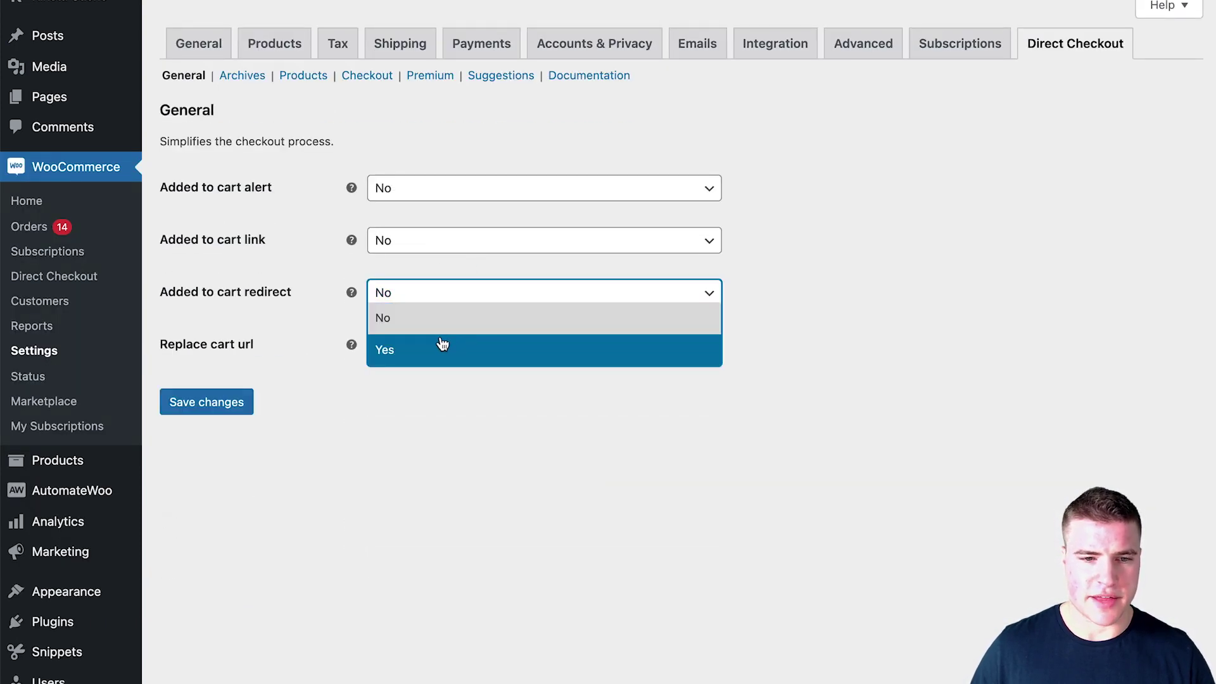
{"action": "left_click", "coordinate": [569, 366]}
{"action": "left_click", "coordinate": [524, 347]}
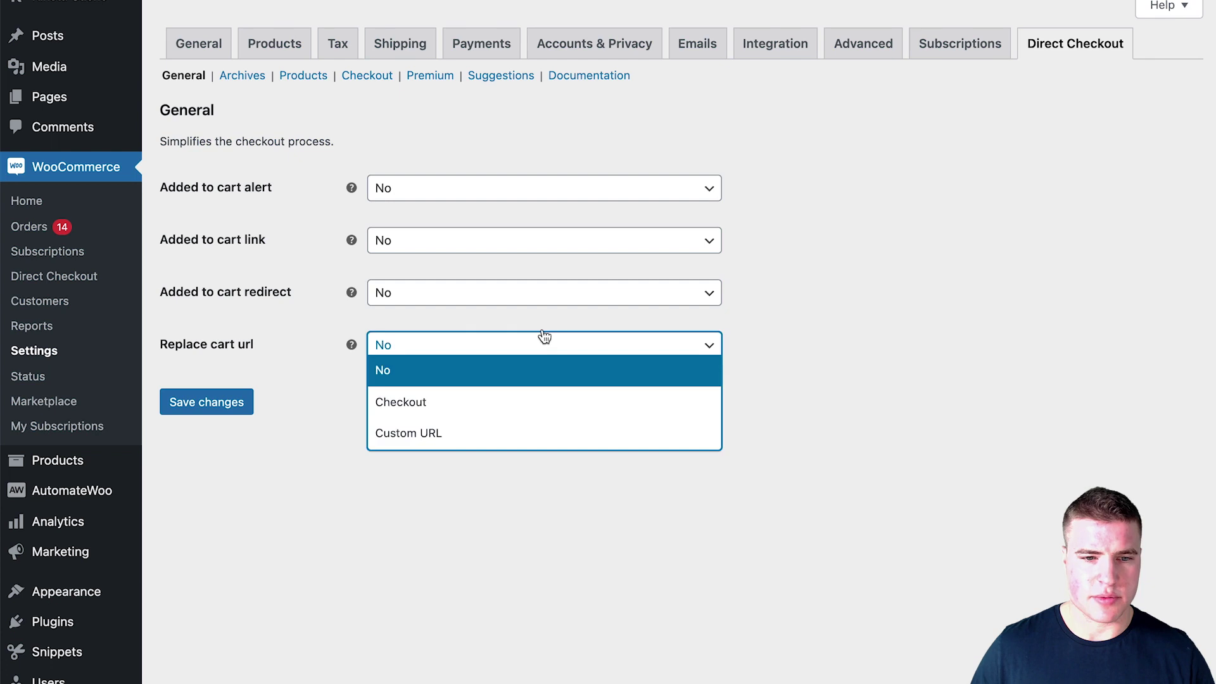
{"action": "left_click", "coordinate": [863, 309]}
- On the Checkout tab, add Address 1, City and State to the removed checkout fields
{"action": "left_click", "coordinate": [357, 79]}
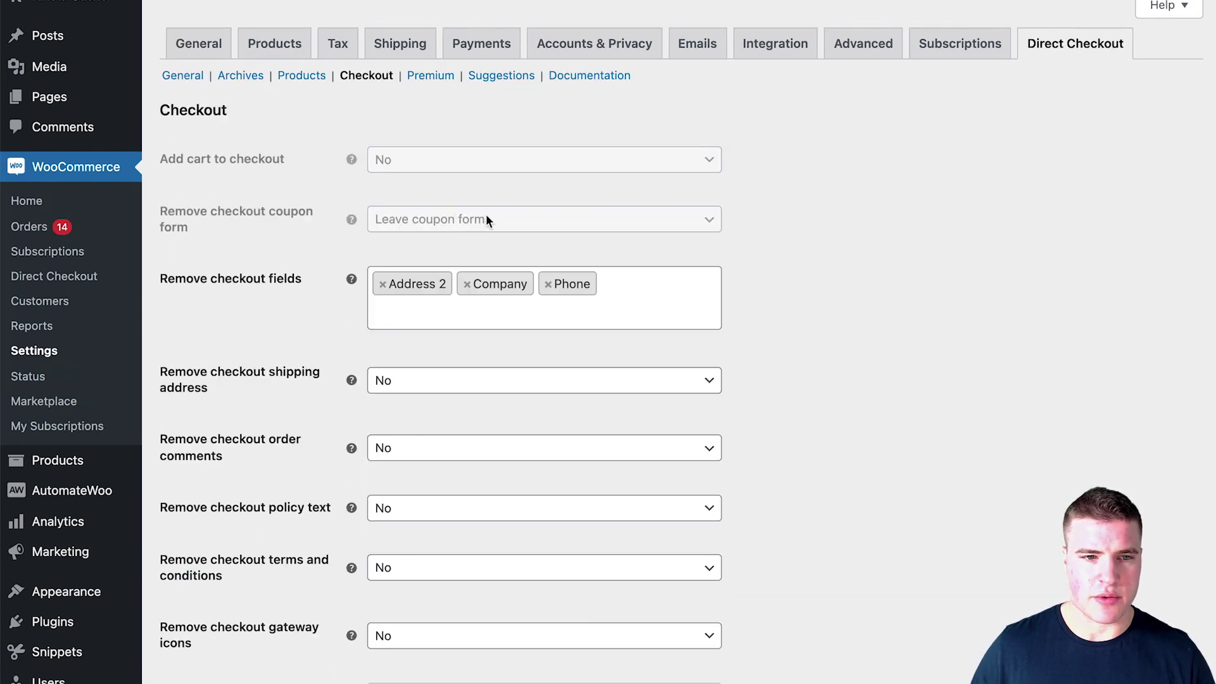
{"action": "scroll", "coordinate": [725, 317], "scroll_direction": "down", "scroll_amount": 2}
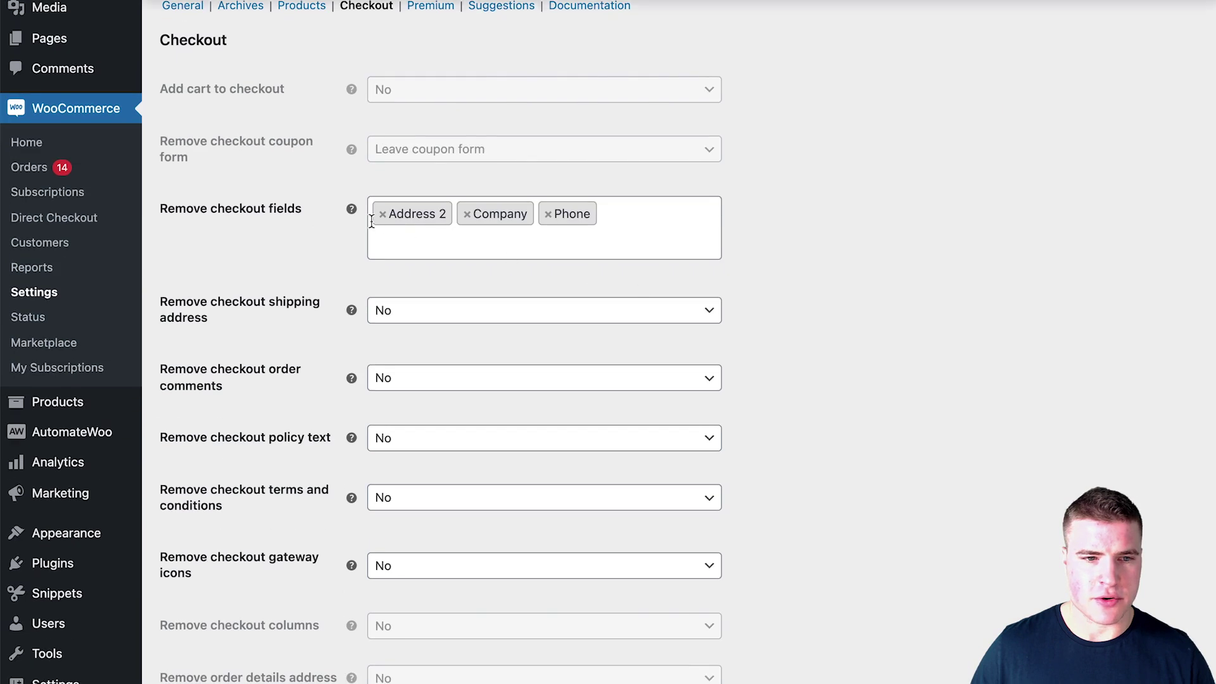
{"action": "left_click", "coordinate": [626, 215]}
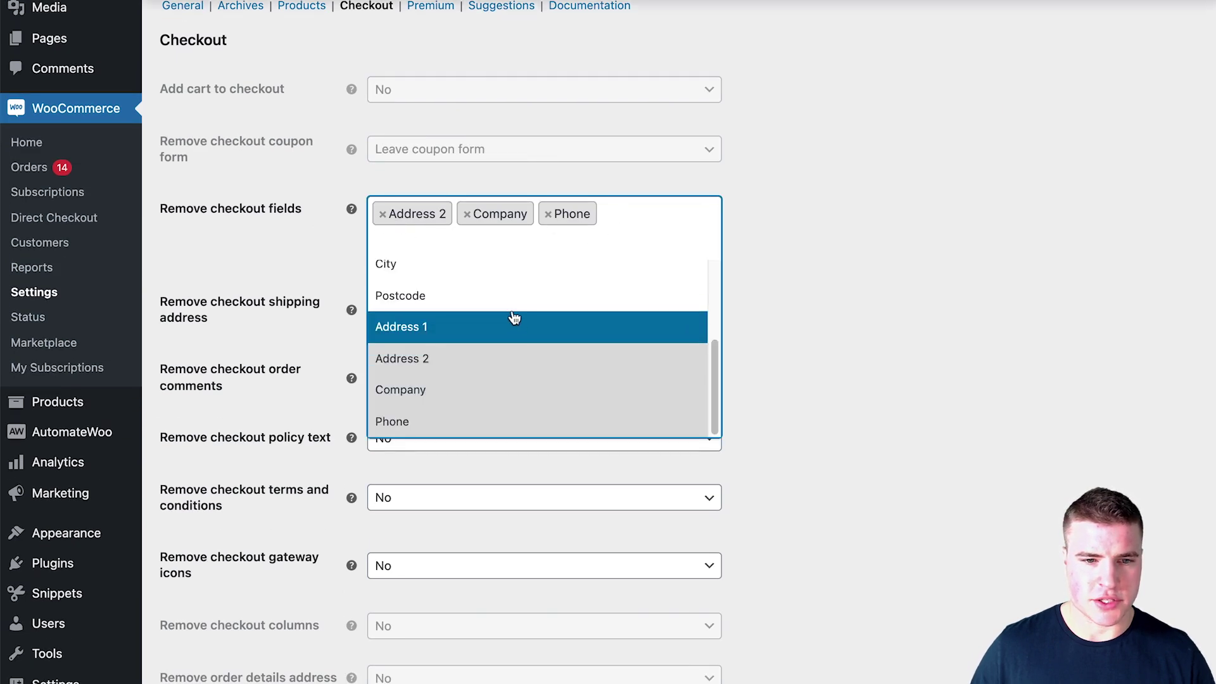
{"action": "left_click", "coordinate": [514, 317]}
{"action": "left_click", "coordinate": [475, 244]}
{"action": "scroll", "coordinate": [469, 283], "scroll_direction": "up", "scroll_amount": 3}
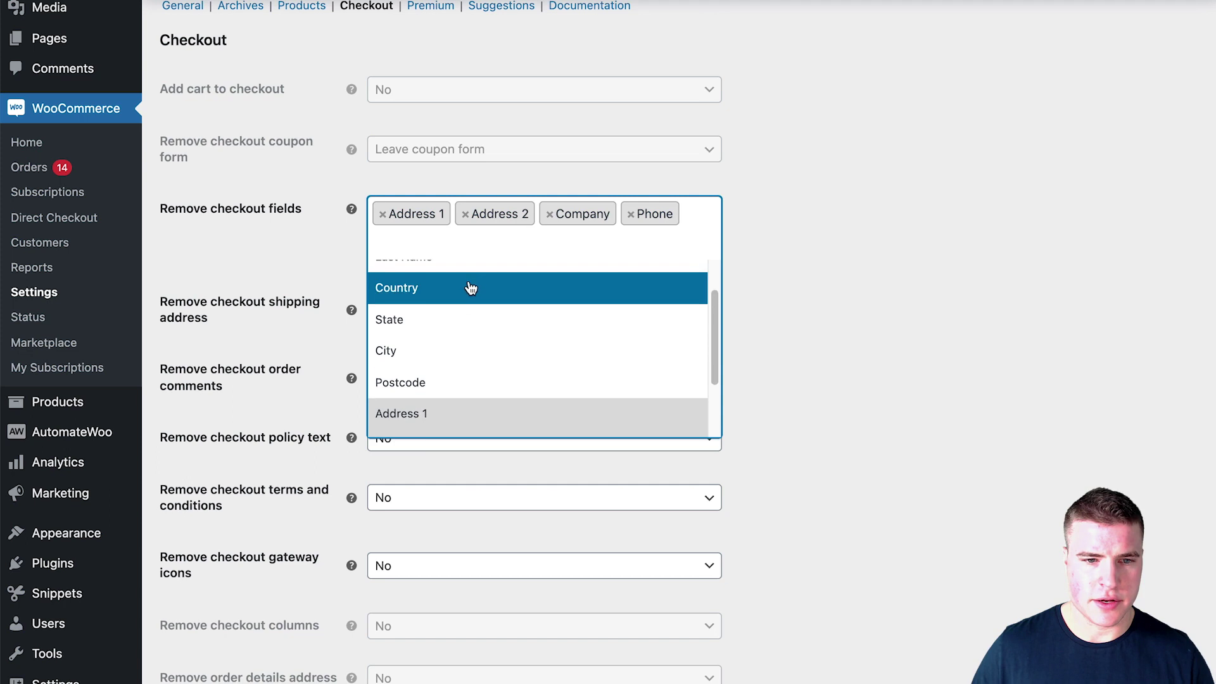
{"action": "left_click", "coordinate": [468, 348]}
{"action": "left_click", "coordinate": [523, 242]}
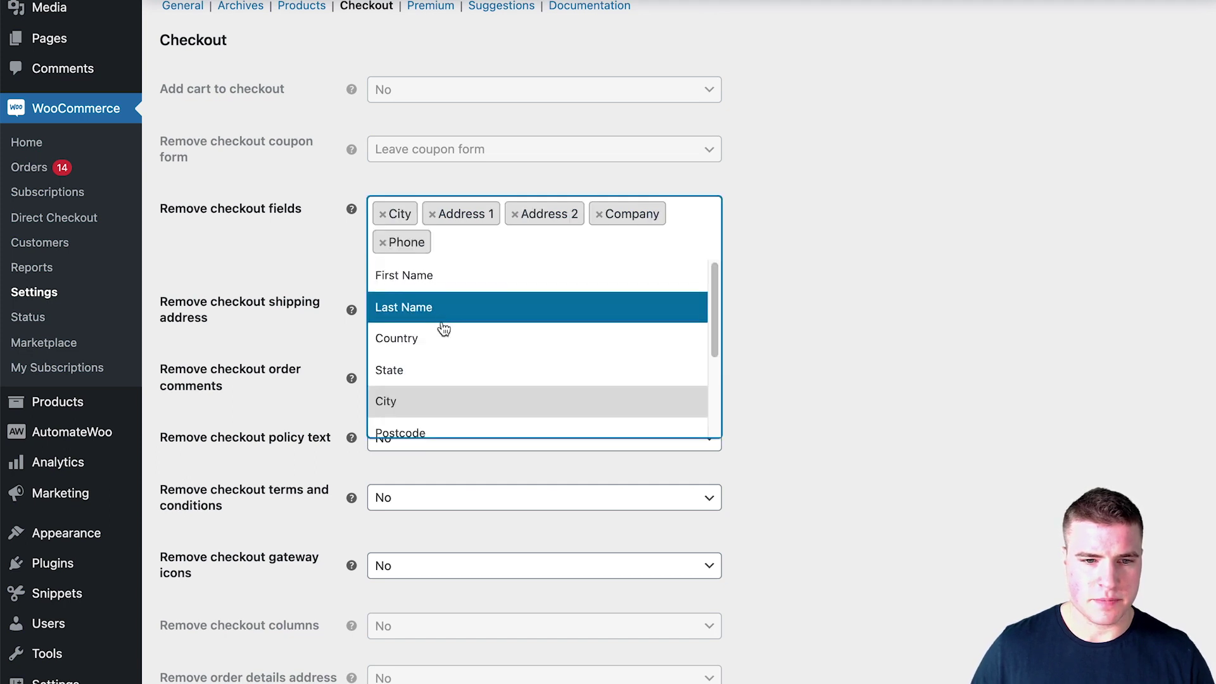
{"action": "left_click", "coordinate": [455, 370]}
{"action": "left_click", "coordinate": [562, 241]}
{"action": "scroll", "coordinate": [546, 353], "scroll_direction": "down", "scroll_amount": 3}
{"action": "scroll", "coordinate": [561, 345], "scroll_direction": "up", "scroll_amount": 3}
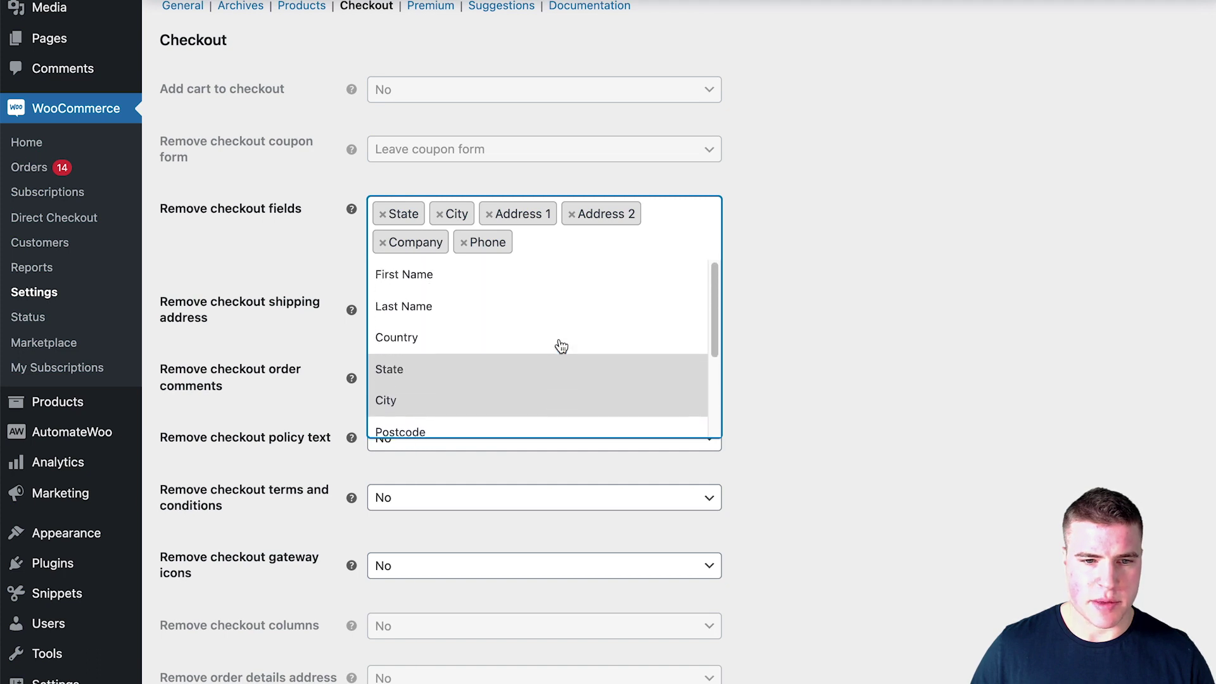
{"action": "left_click", "coordinate": [855, 331]}
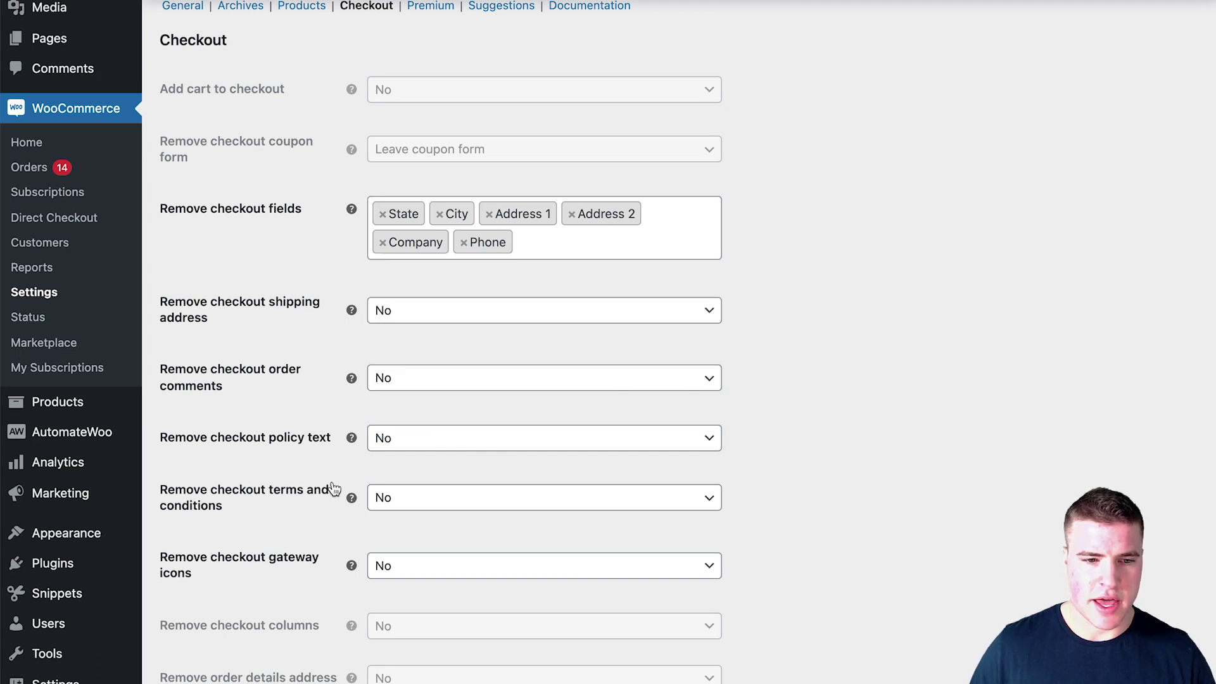
- Set removal of terms and conditions, order comments and shipping address to Yes
{"action": "scroll", "coordinate": [332, 488], "scroll_direction": "down", "scroll_amount": 1}
{"action": "left_click", "coordinate": [453, 473]}
{"action": "left_click", "coordinate": [456, 499]}
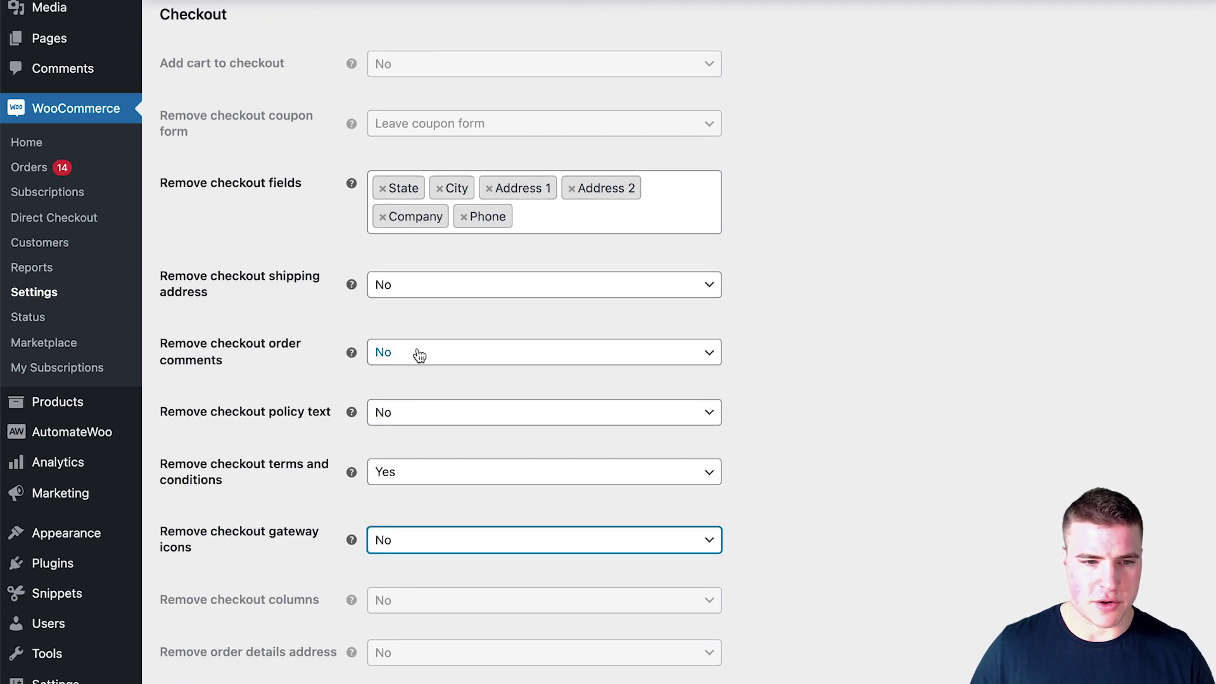
{"action": "left_click", "coordinate": [418, 354]}
{"action": "left_click", "coordinate": [415, 375]}
{"action": "left_click", "coordinate": [441, 295]}
{"action": "left_click", "coordinate": [441, 304]}
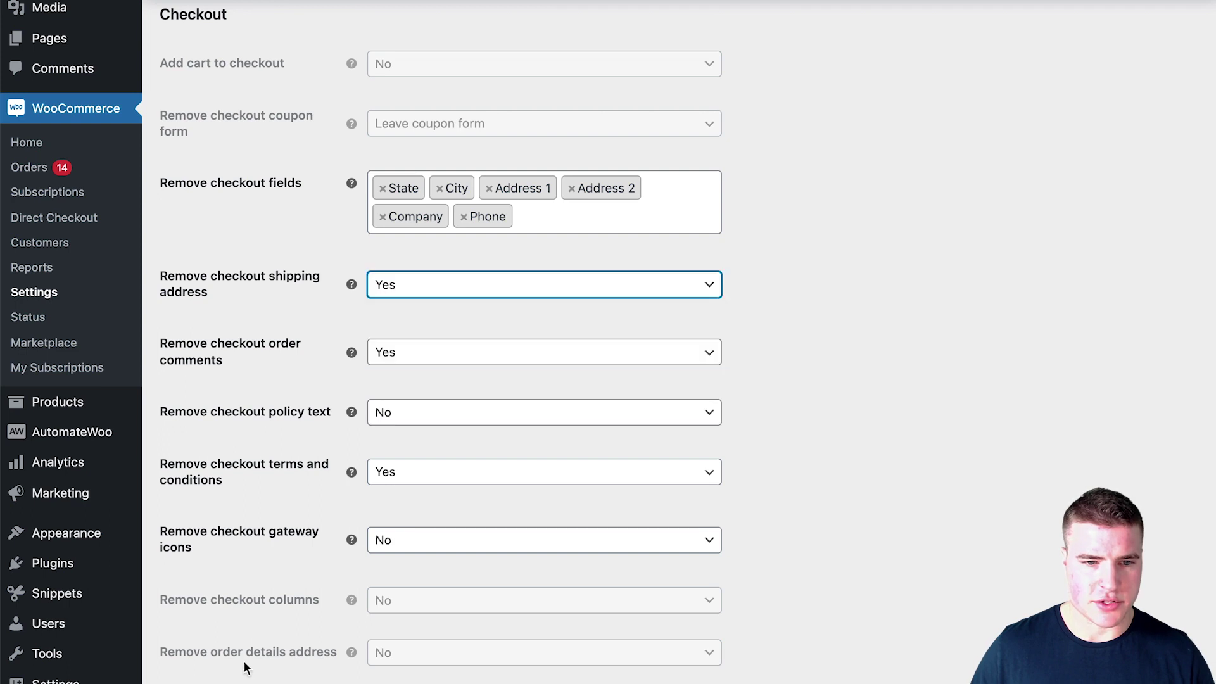
{"action": "scroll", "coordinate": [697, 339], "scroll_direction": "up", "scroll_amount": 3}
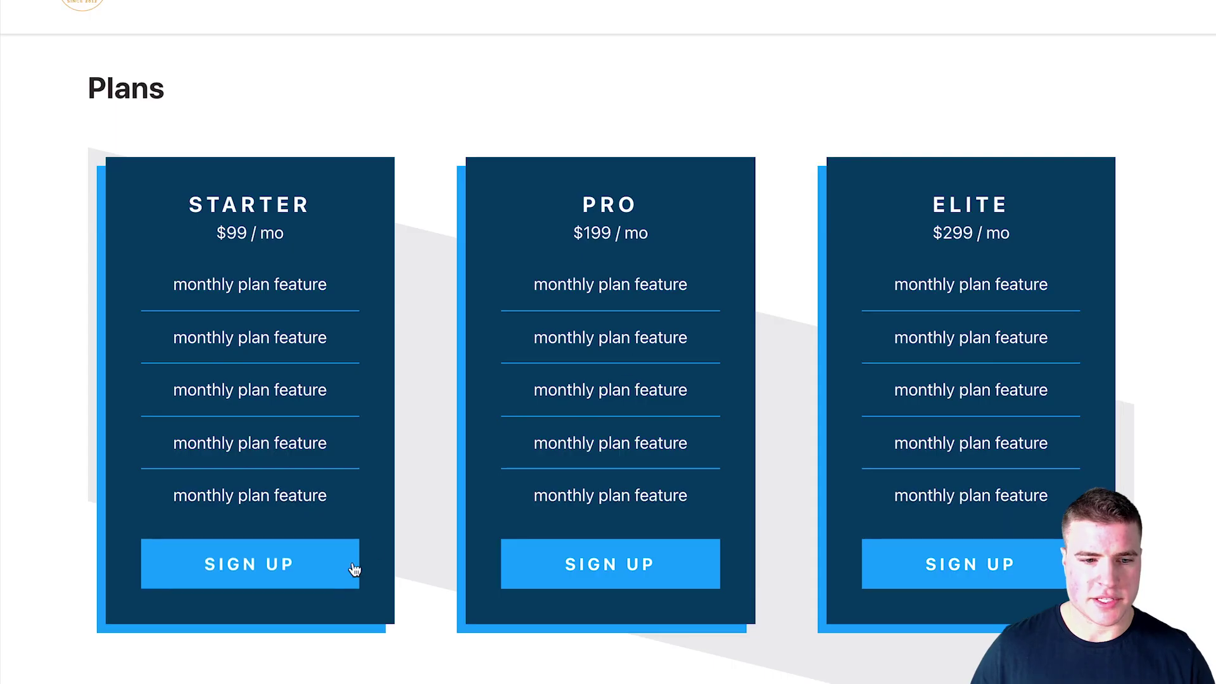
{"action": "left_click", "coordinate": [285, 562]}
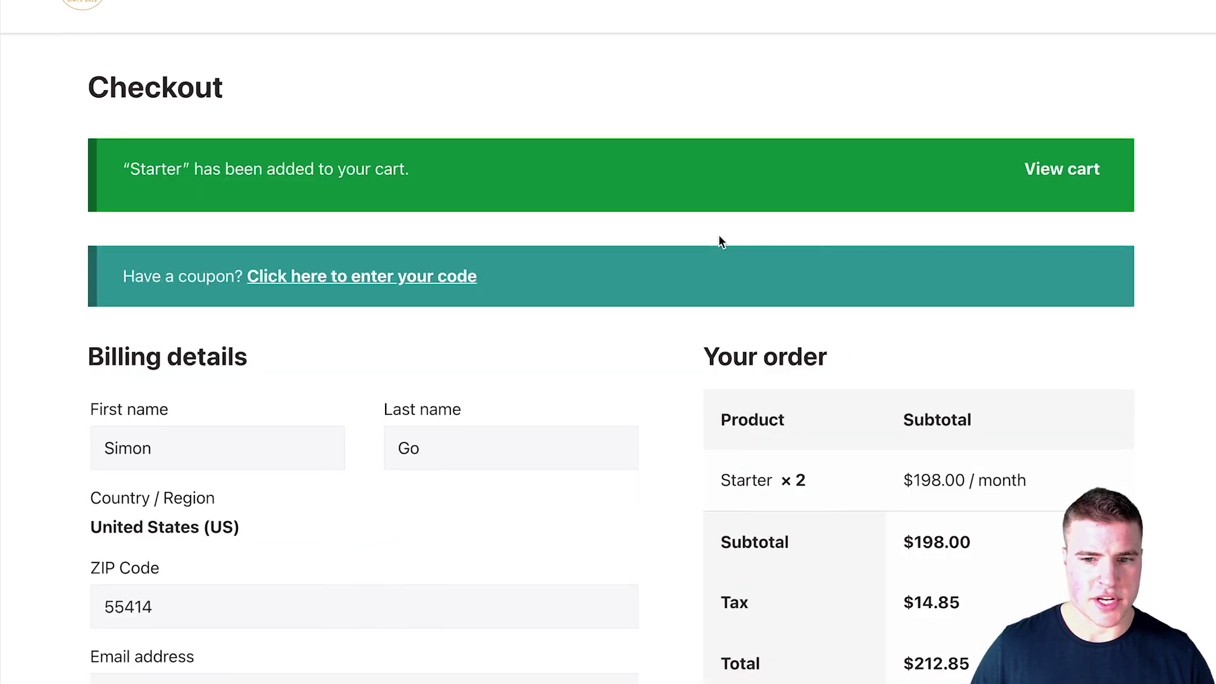
{"action": "scroll", "coordinate": [718, 236], "scroll_direction": "down", "scroll_amount": 4}
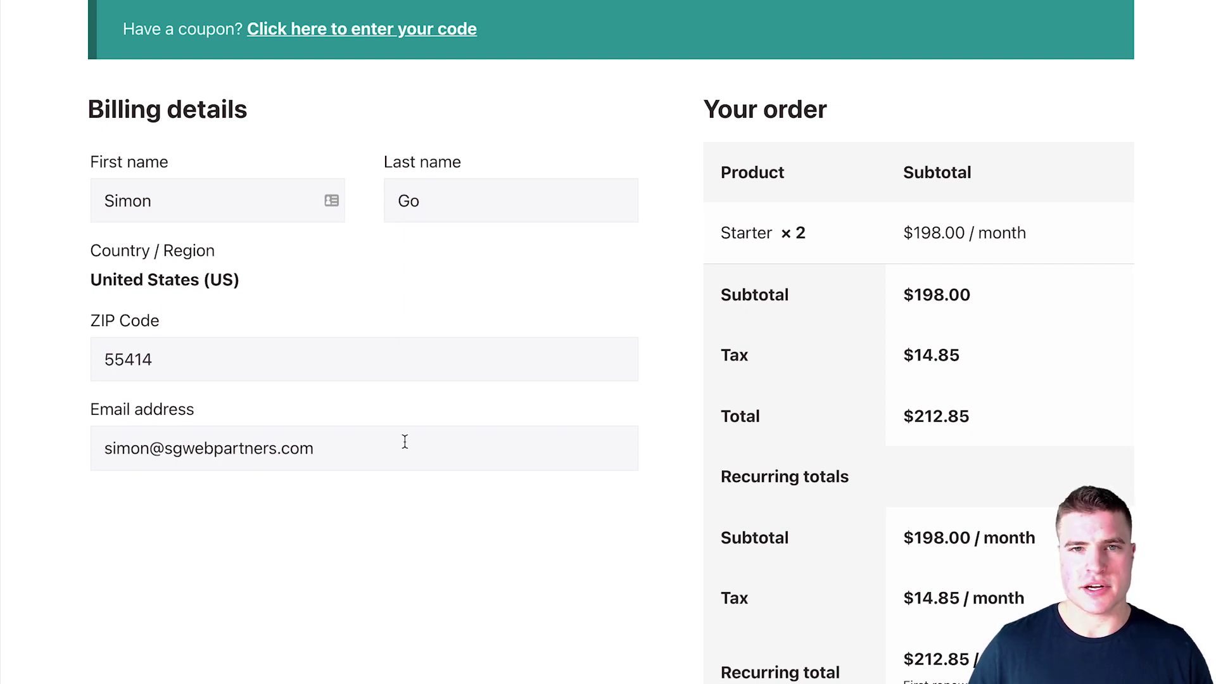
{"action": "scroll", "coordinate": [580, 386], "scroll_direction": "down", "scroll_amount": 7}
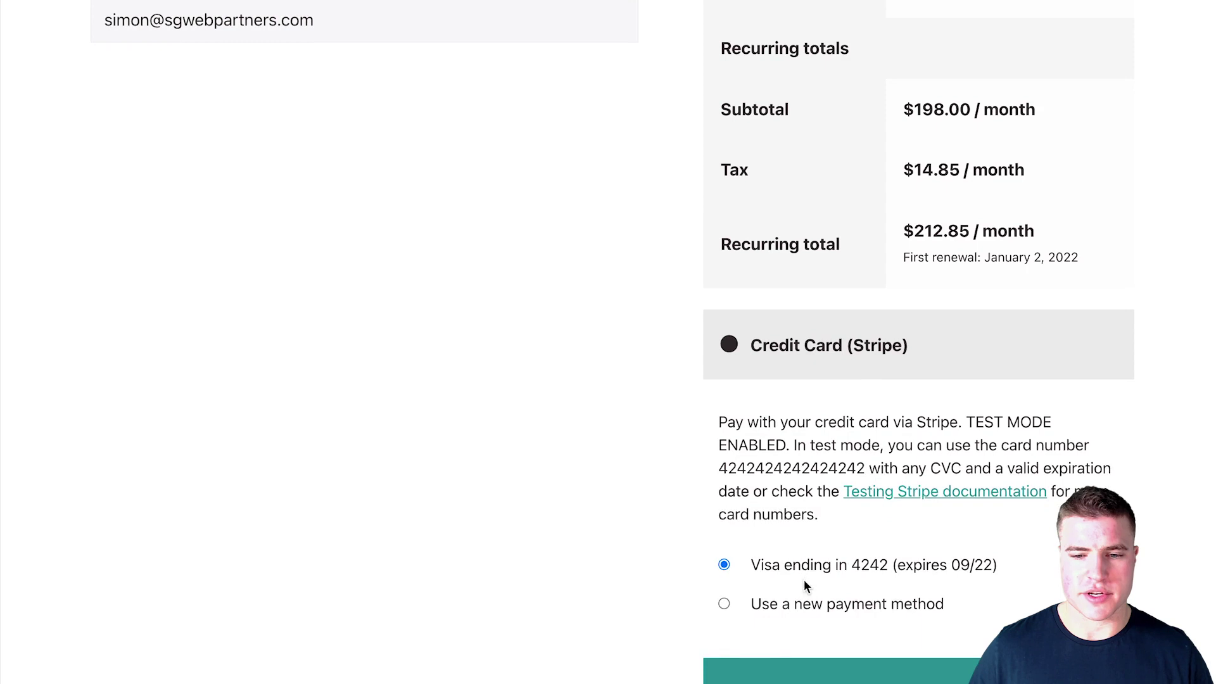
{"action": "scroll", "coordinate": [713, 482], "scroll_direction": "down", "scroll_amount": 2}
{"action": "scroll", "coordinate": [668, 508], "scroll_direction": "up", "scroll_amount": 7}
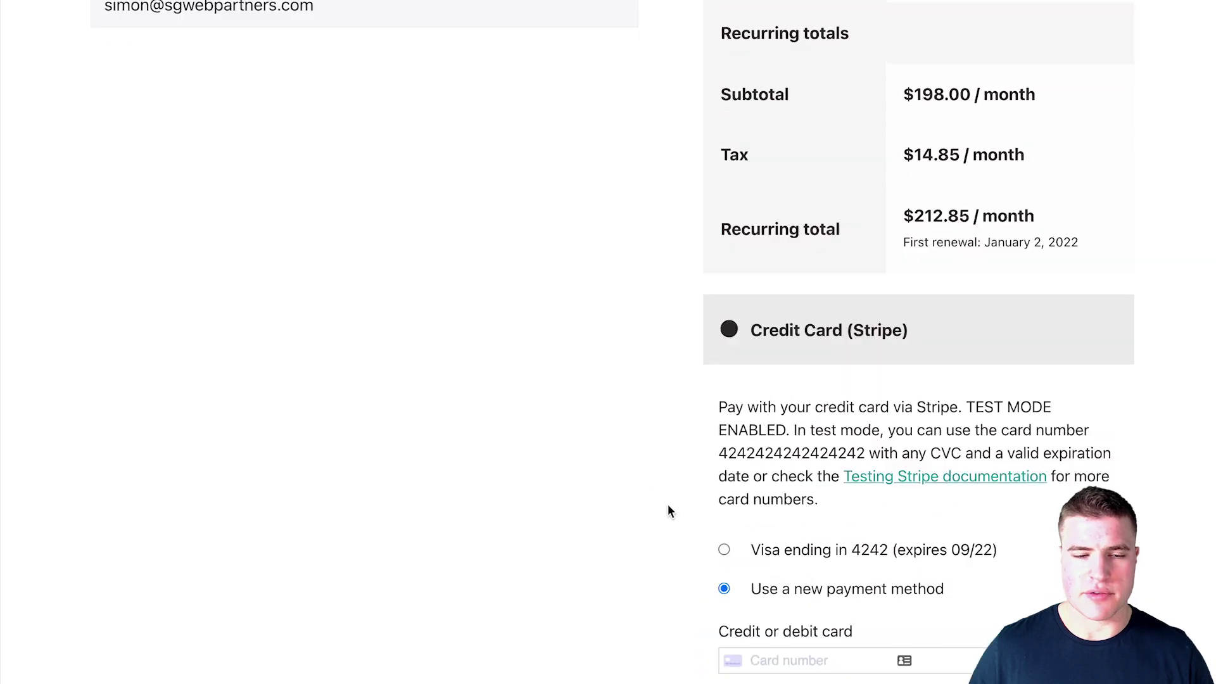
{"action": "scroll", "coordinate": [666, 503], "scroll_direction": "up", "scroll_amount": 5}
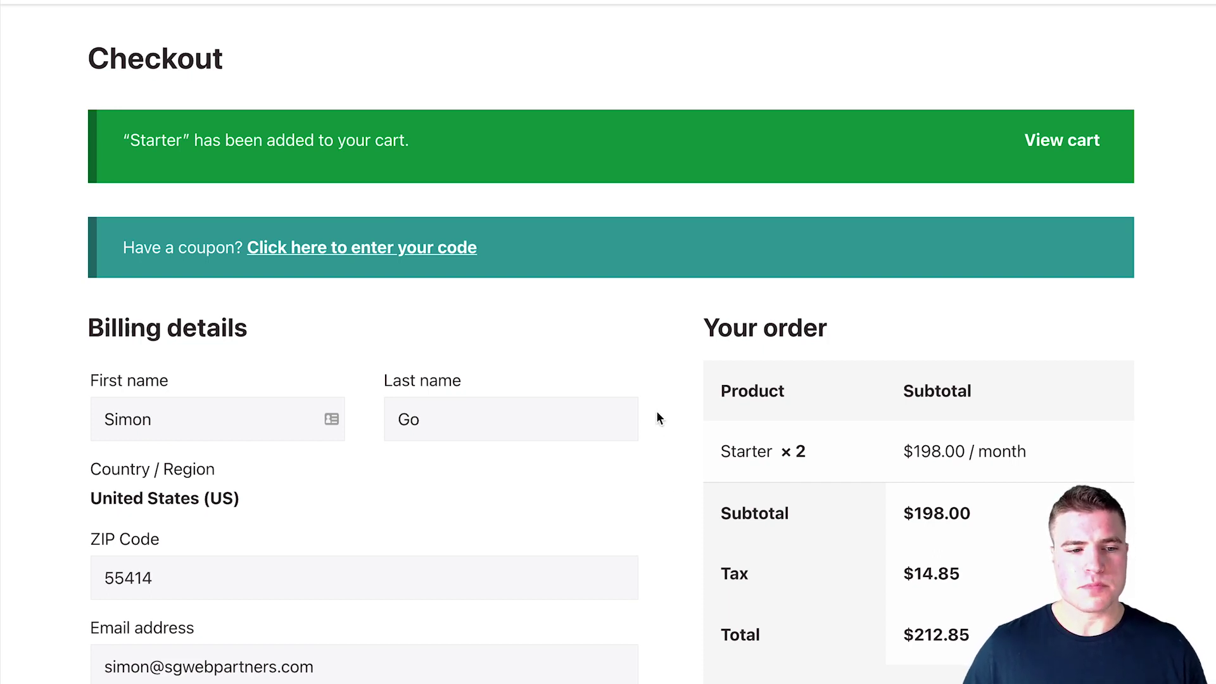
{"action": "scroll", "coordinate": [639, 375], "scroll_direction": "up", "scroll_amount": 1}
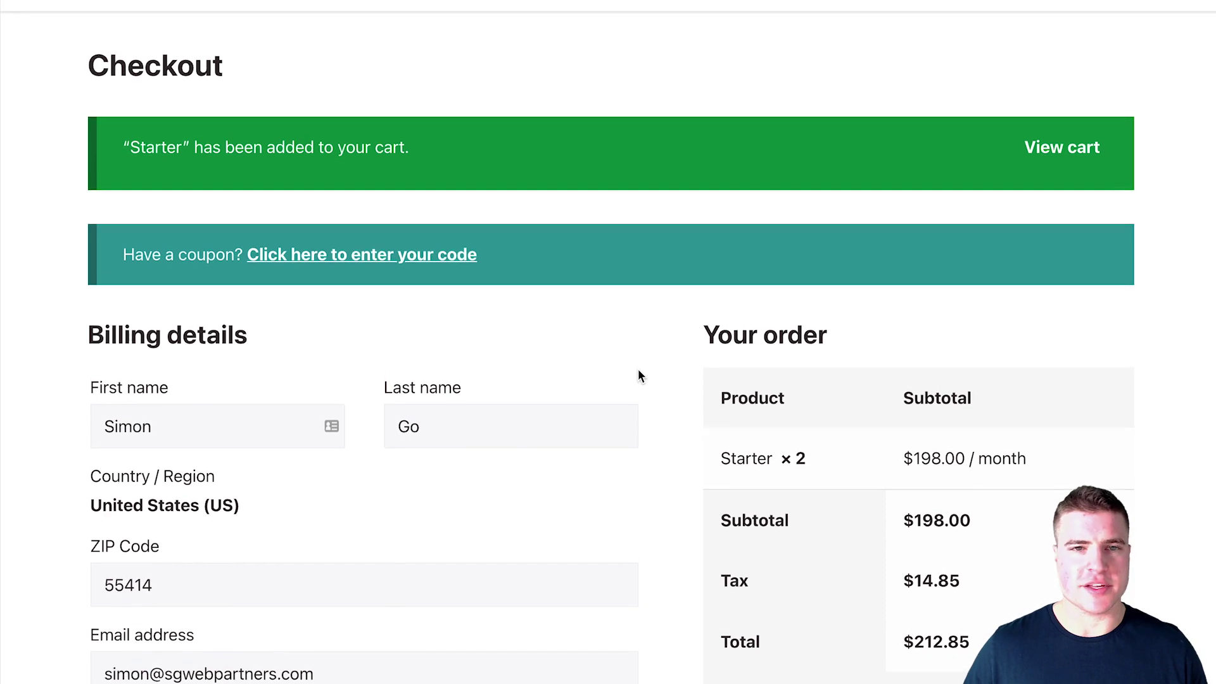
{"action": "scroll", "coordinate": [639, 375], "scroll_direction": "up", "scroll_amount": 1}
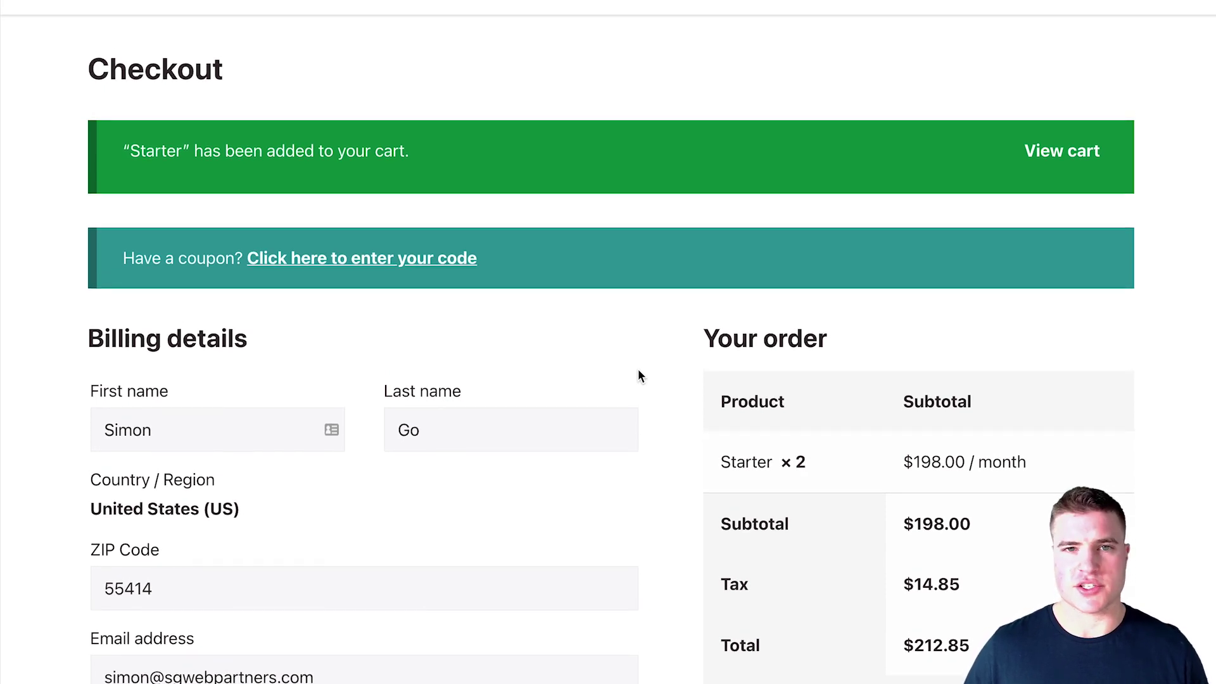
{"action": "scroll", "coordinate": [638, 375], "scroll_direction": "down", "scroll_amount": 1}
{"action": "scroll", "coordinate": [638, 375], "scroll_direction": "up", "scroll_amount": 1}
{"action": "scroll", "coordinate": [639, 375], "scroll_direction": "up", "scroll_amount": 1}
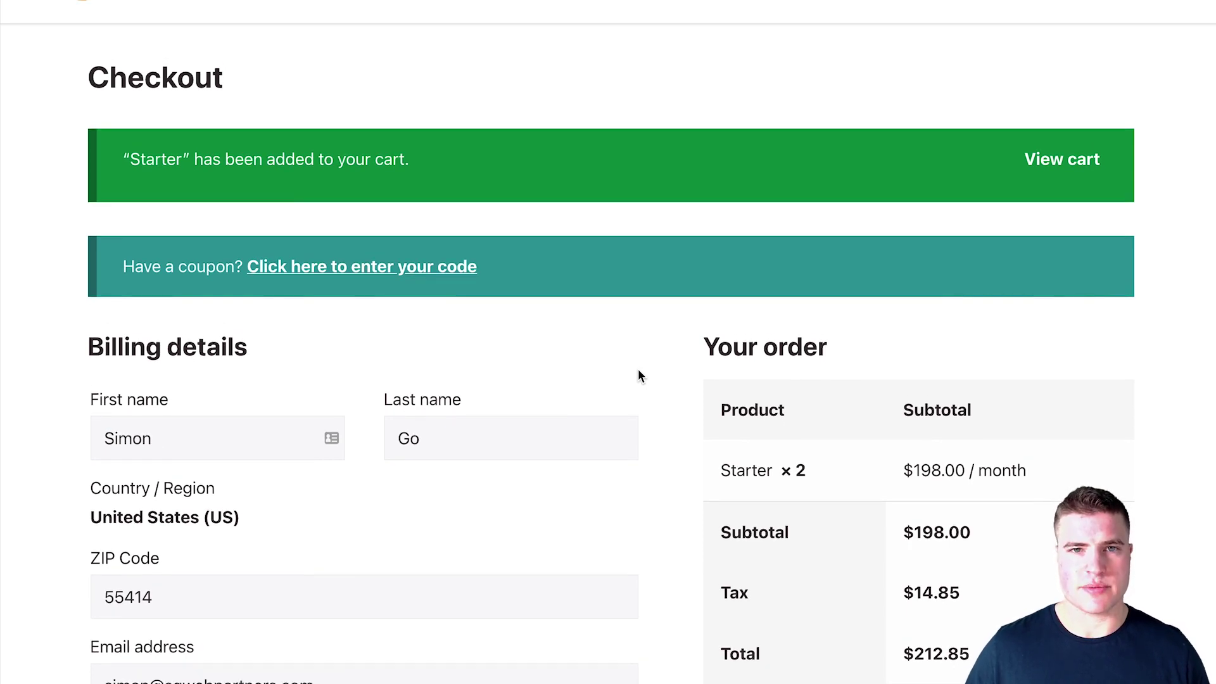
{"action": "scroll", "coordinate": [638, 375], "scroll_direction": "up", "scroll_amount": 1}
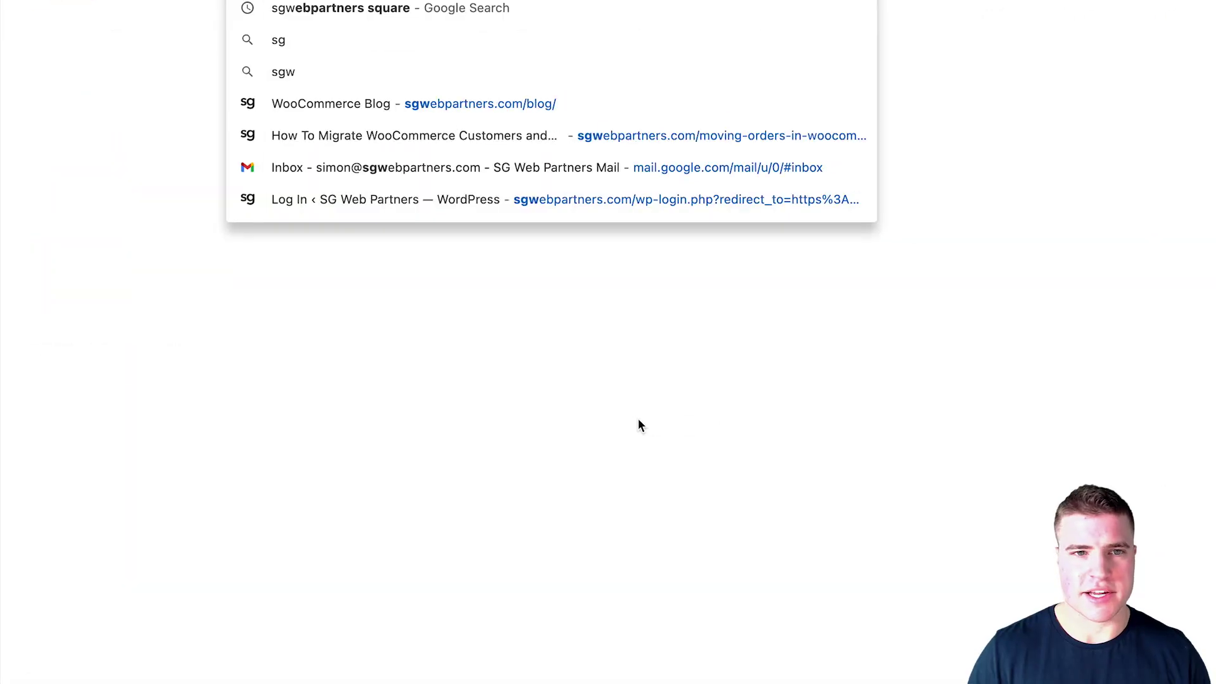
- Go to the site's live page at sgwebpartners.com/plans
{"action": "type", "text": "ebpartners.com/wp-admin/"}
{"action": "key", "text": "BackSpace"}
{"action": "key", "text": "BackSpace"}
{"action": "key", "text": "BackSpace"}
{"action": "key", "text": "BackSpace"}
{"action": "key", "text": "BackSpace"}
{"action": "key", "text": "BackSpace"}
{"action": "key", "text": "BackSpace"}
{"action": "key", "text": "BackSpace"}
{"action": "key", "text": "BackSpace"}
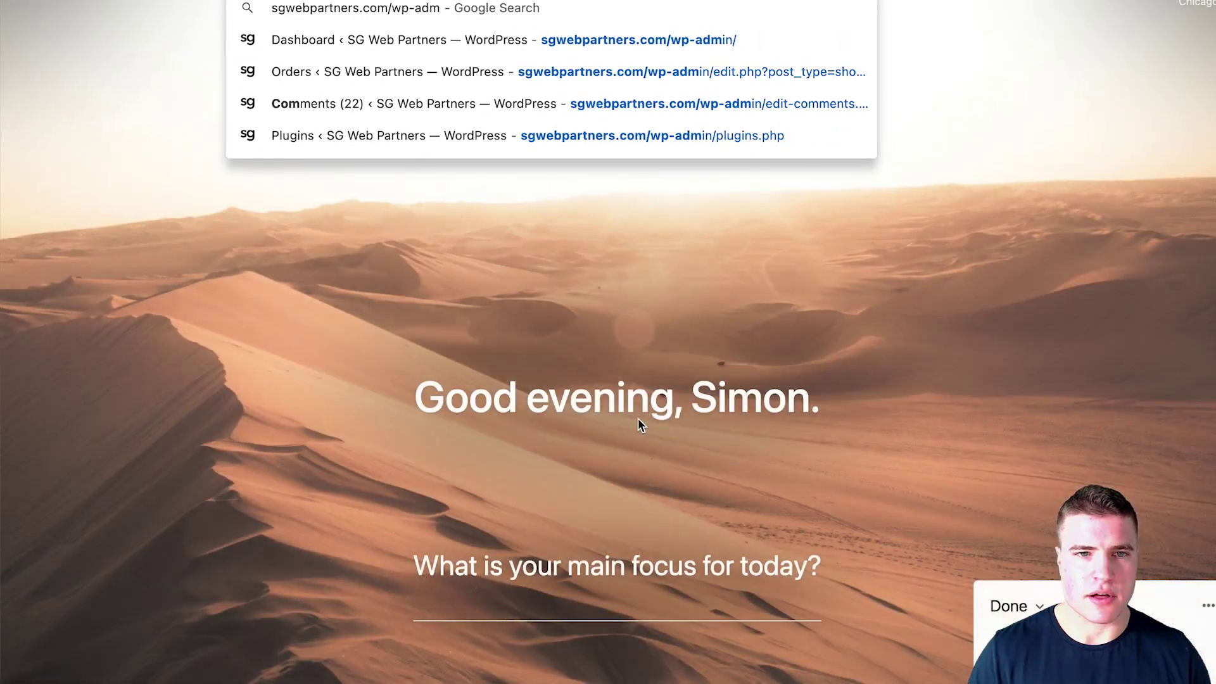
{"action": "type", "text": "plans"}
{"action": "key", "text": "Return"}
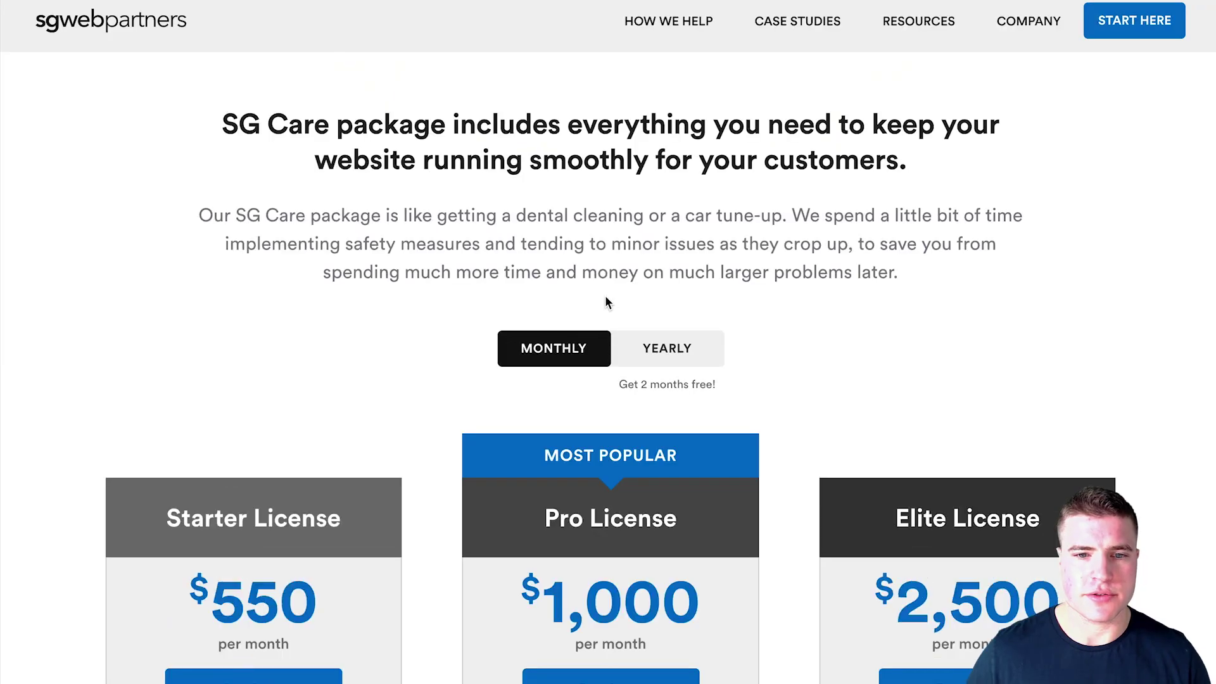
- Look over the Starter, Pro and Elite pricing cards at $99, $199 and $299 per month
{"action": "scroll", "coordinate": [574, 276], "scroll_direction": "down", "scroll_amount": 6}
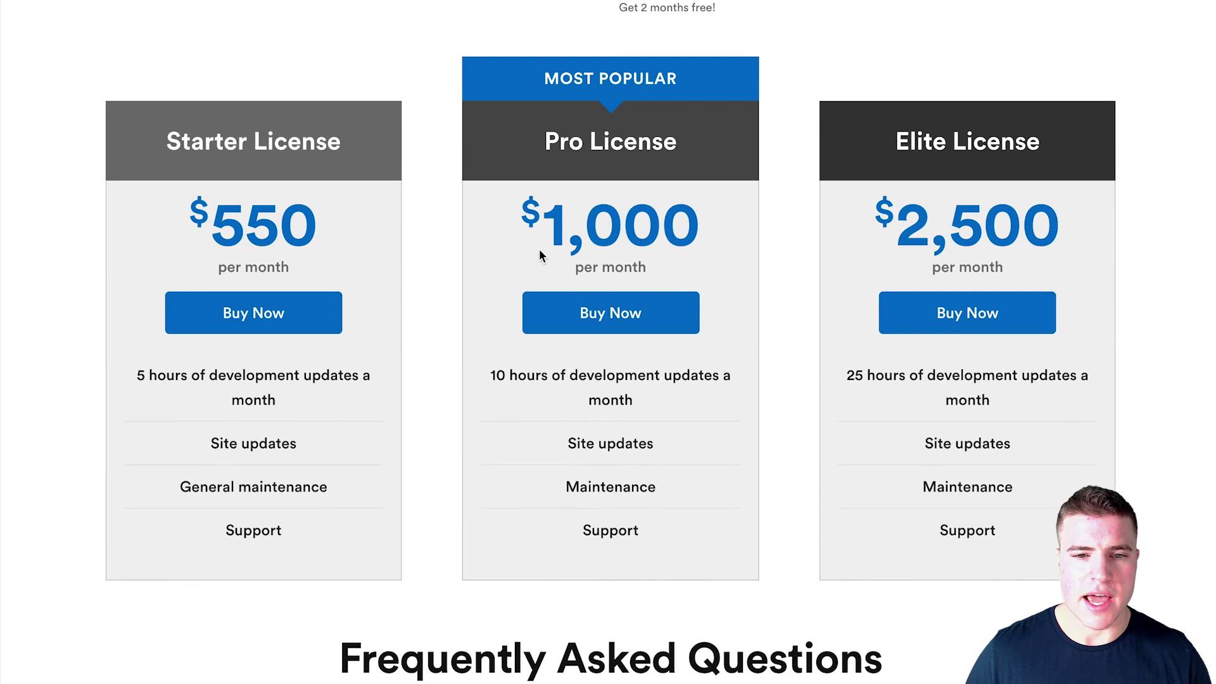
{"action": "scroll", "coordinate": [470, 260], "scroll_direction": "down", "scroll_amount": 1}
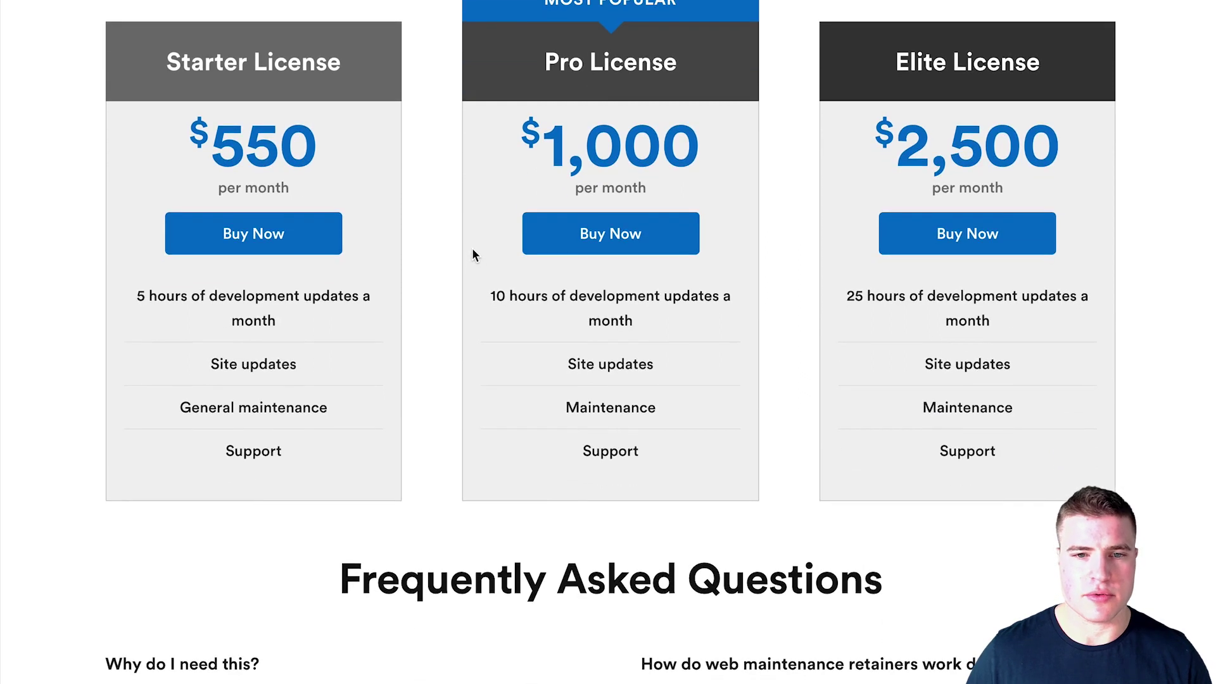
{"action": "scroll", "coordinate": [475, 254], "scroll_direction": "up", "scroll_amount": 1}
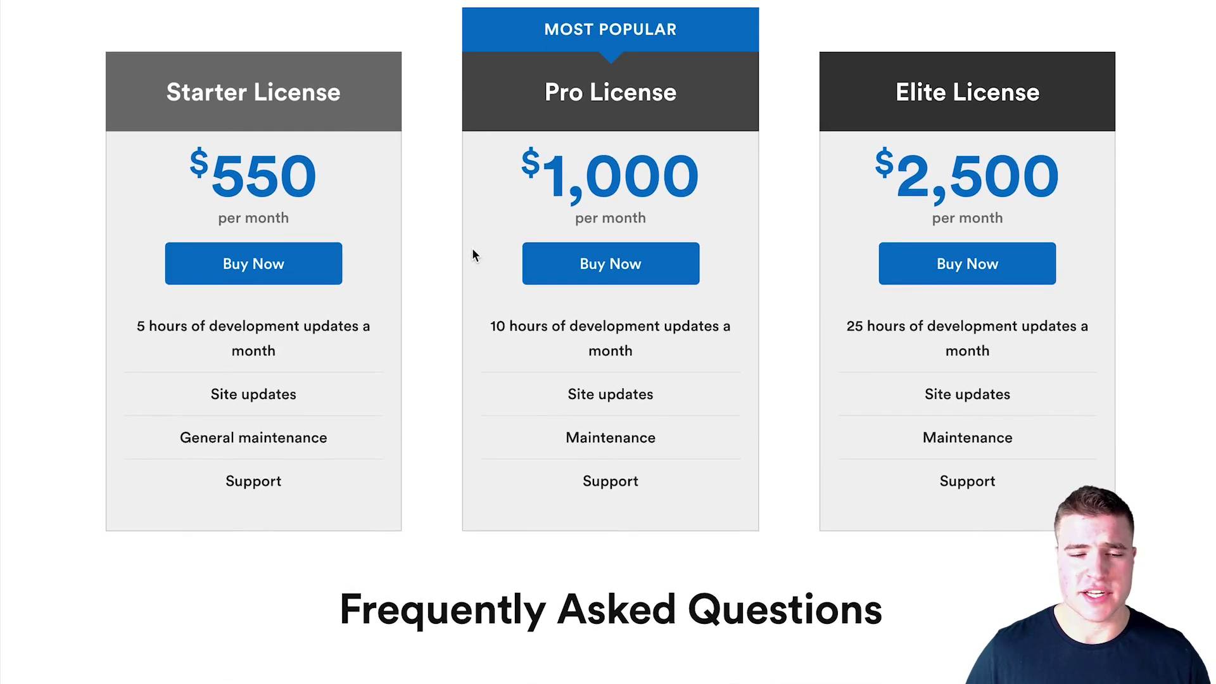
{"action": "scroll", "coordinate": [473, 255], "scroll_direction": "up", "scroll_amount": 1}
{"action": "scroll", "coordinate": [473, 255], "scroll_direction": "up", "scroll_amount": 1}
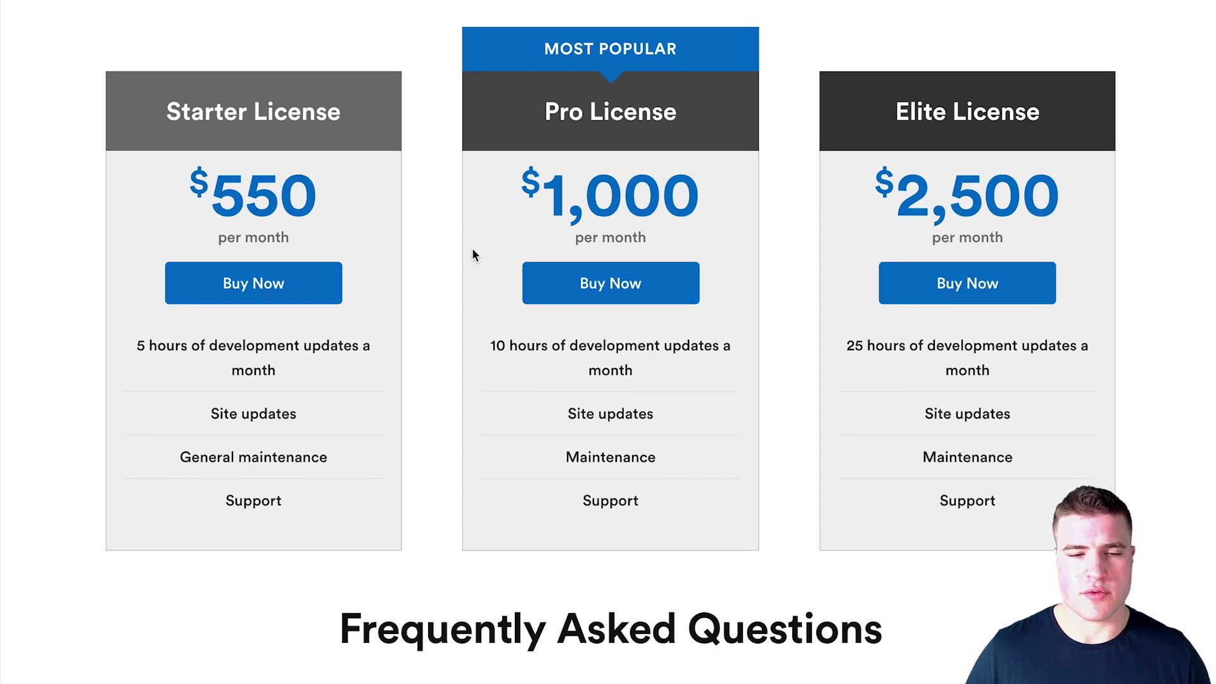
{"action": "scroll", "coordinate": [472, 249], "scroll_direction": "down", "scroll_amount": 1}
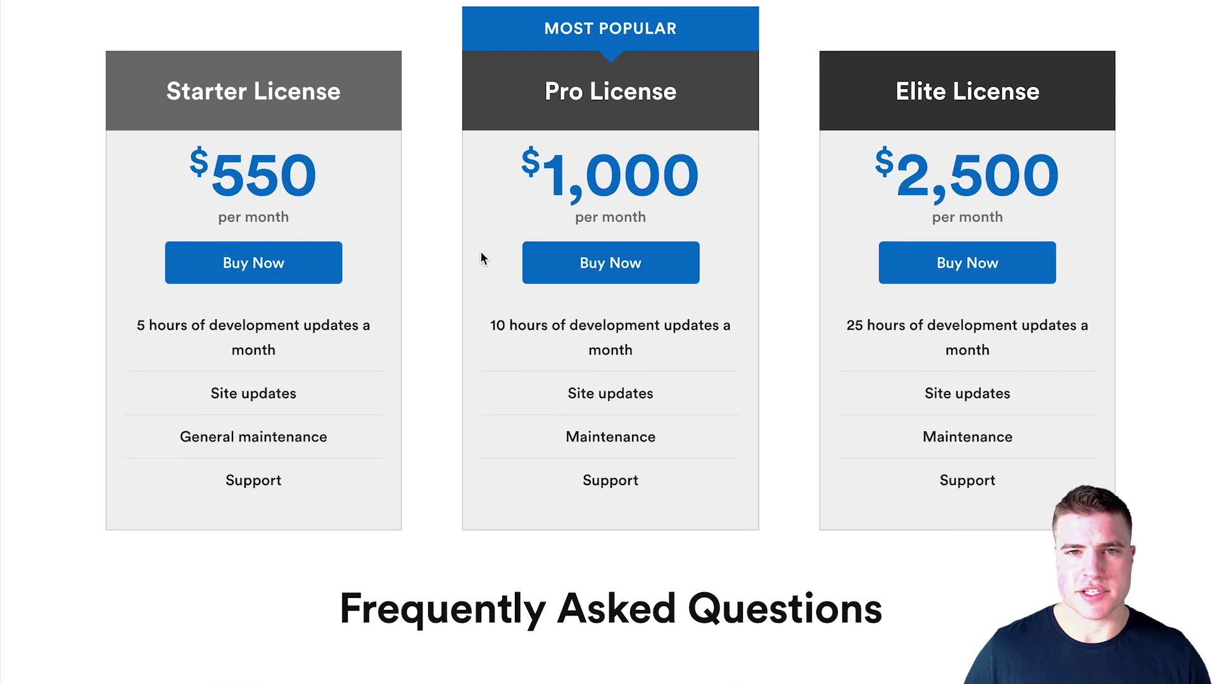
{"action": "scroll", "coordinate": [481, 253], "scroll_direction": "up", "scroll_amount": 1}
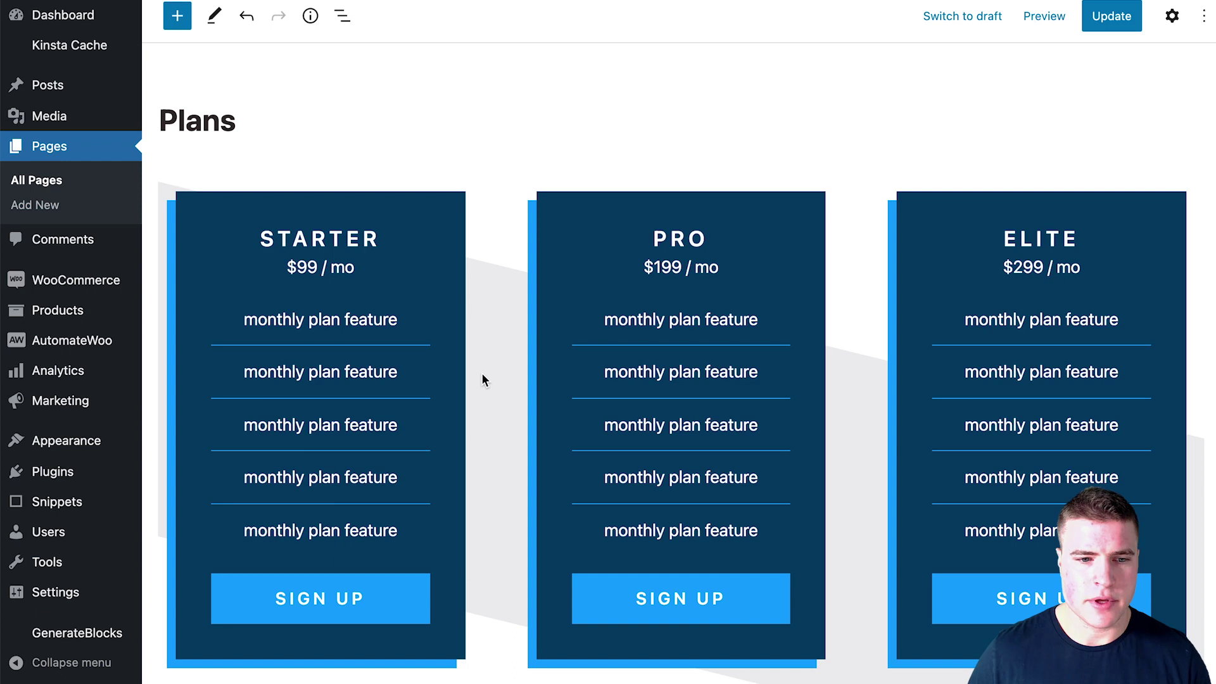
- Insert the Wireframe Testimonials template from the Template Library below the pricing table
{"action": "scroll", "coordinate": [573, 388], "scroll_direction": "down", "scroll_amount": 1}
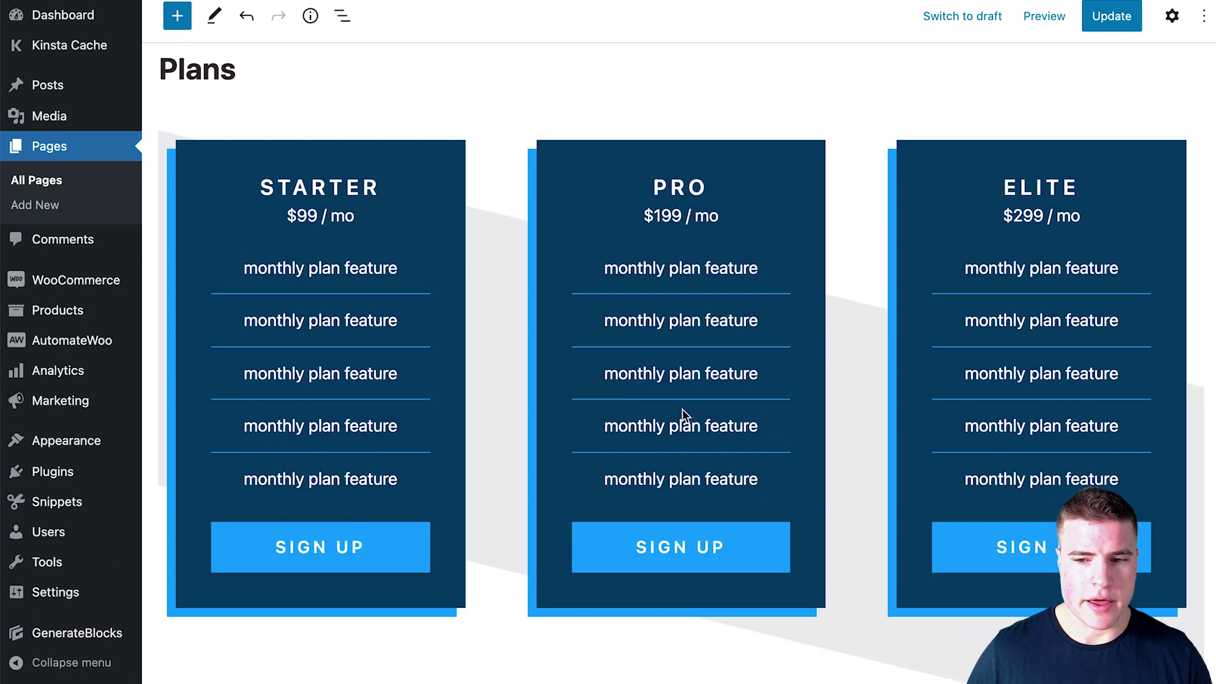
{"action": "left_click", "coordinate": [722, 618]}
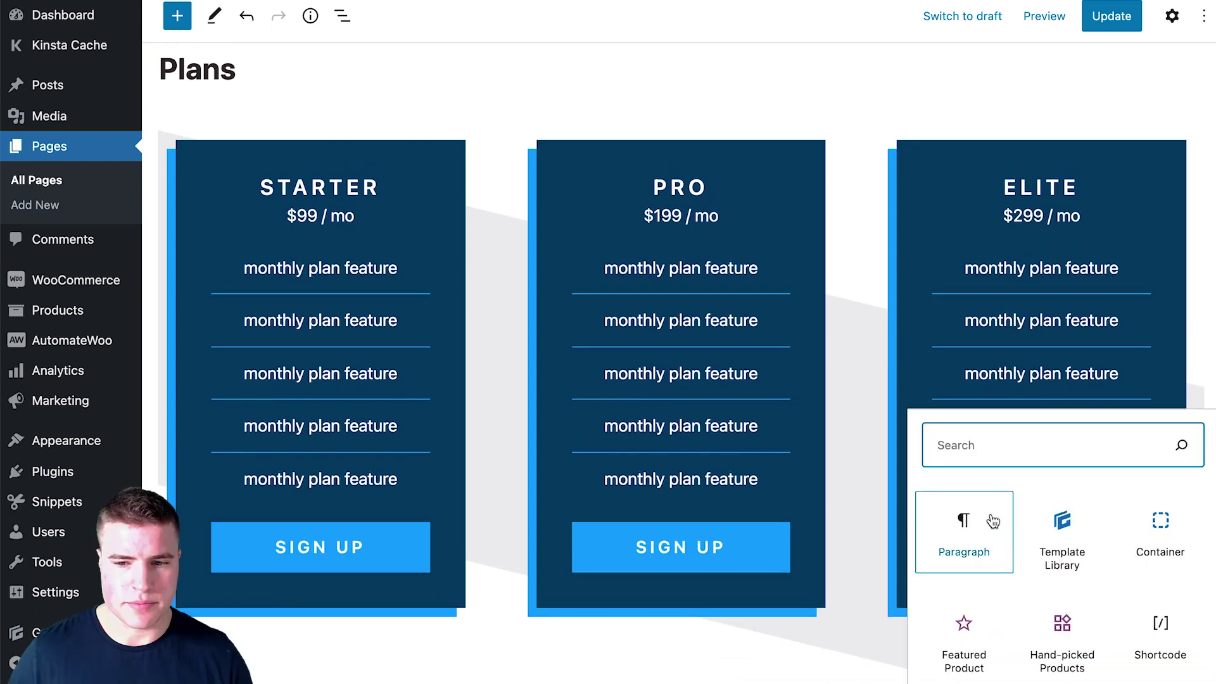
{"action": "left_click", "coordinate": [1065, 532]}
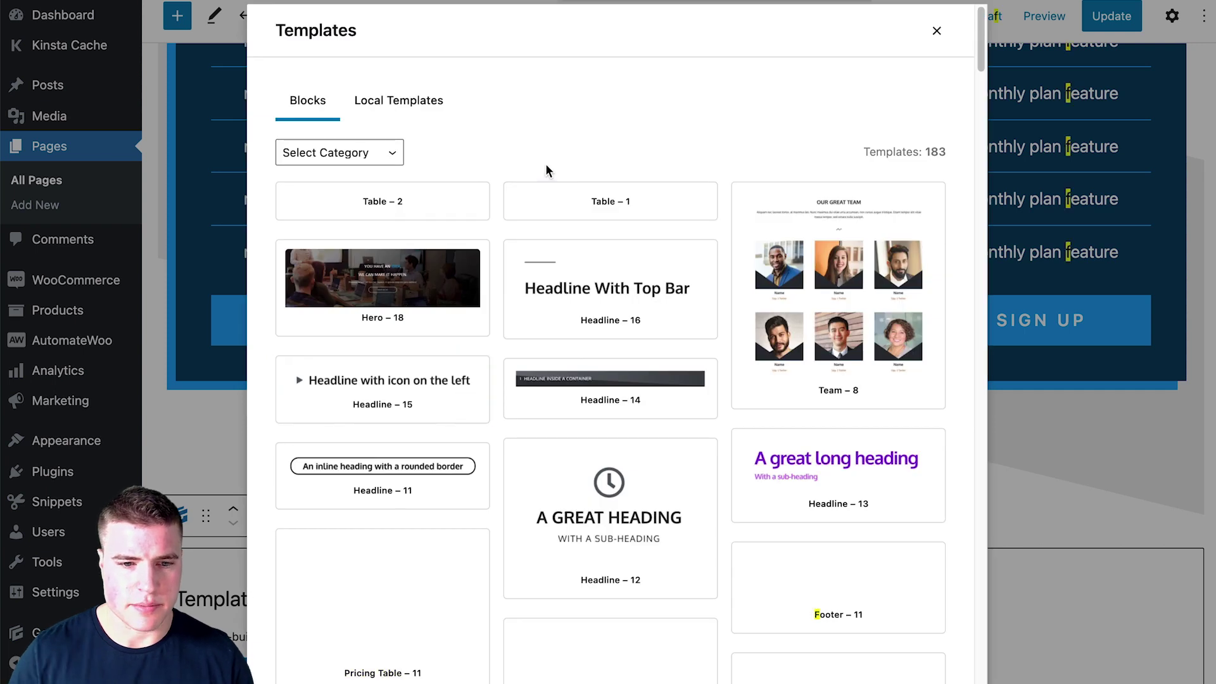
{"action": "scroll", "coordinate": [546, 170], "scroll_direction": "down", "scroll_amount": 7}
{"action": "scroll", "coordinate": [546, 170], "scroll_direction": "up", "scroll_amount": 1}
{"action": "left_click", "coordinate": [357, 582]}
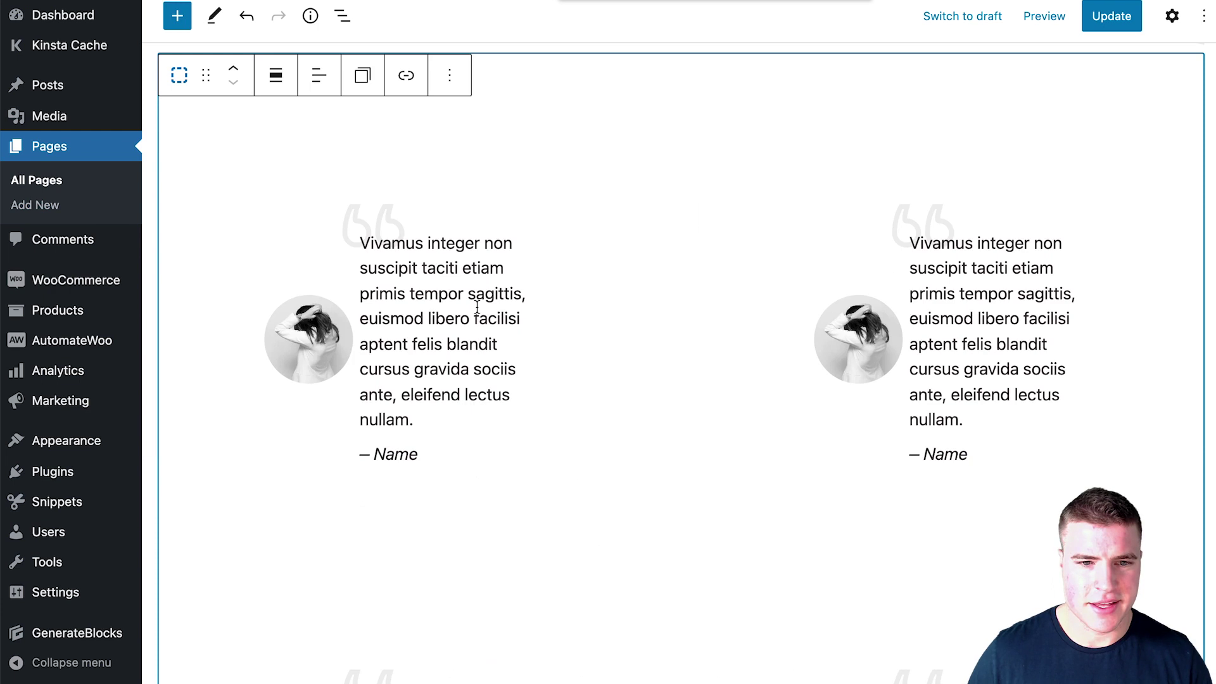
- Scroll down past the new section to the Frequently Asked Questions
{"action": "scroll", "coordinate": [482, 307], "scroll_direction": "up", "scroll_amount": 7}
{"action": "scroll", "coordinate": [557, 590], "scroll_direction": "down", "scroll_amount": 3}
{"action": "scroll", "coordinate": [576, 588], "scroll_direction": "down", "scroll_amount": 1}
{"action": "scroll", "coordinate": [576, 583], "scroll_direction": "down", "scroll_amount": 2}
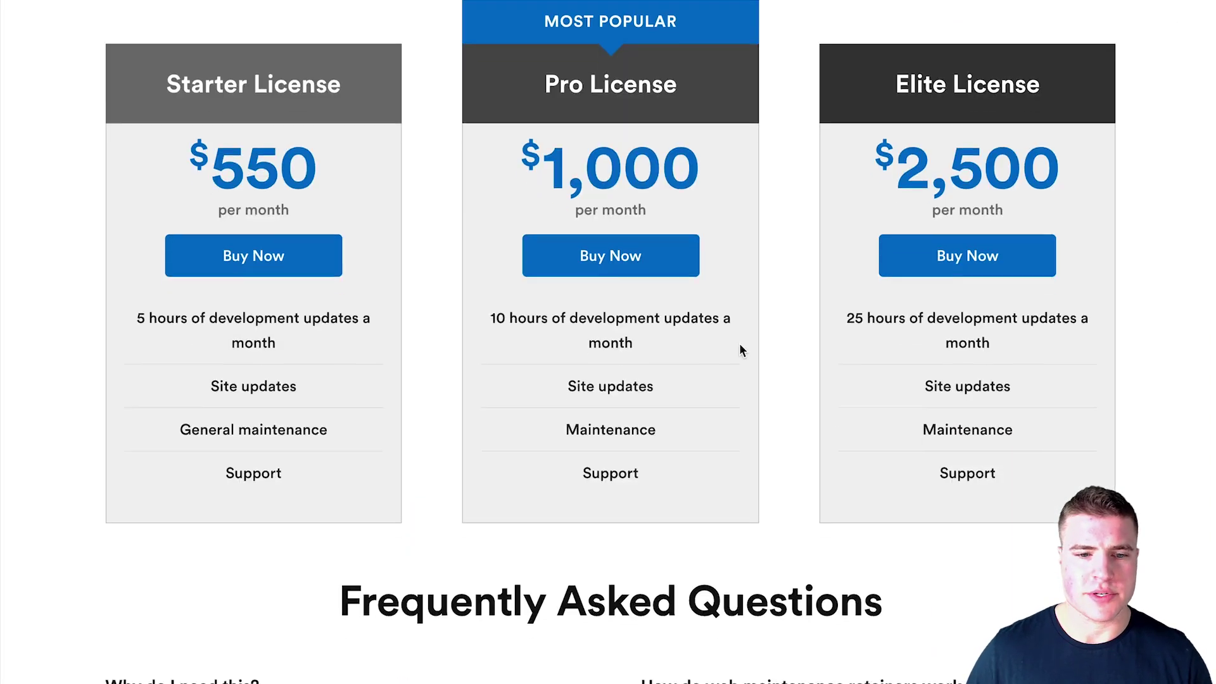
{"action": "scroll", "coordinate": [740, 343], "scroll_direction": "down", "scroll_amount": 7}
{"action": "scroll", "coordinate": [739, 339], "scroll_direction": "down", "scroll_amount": 2}
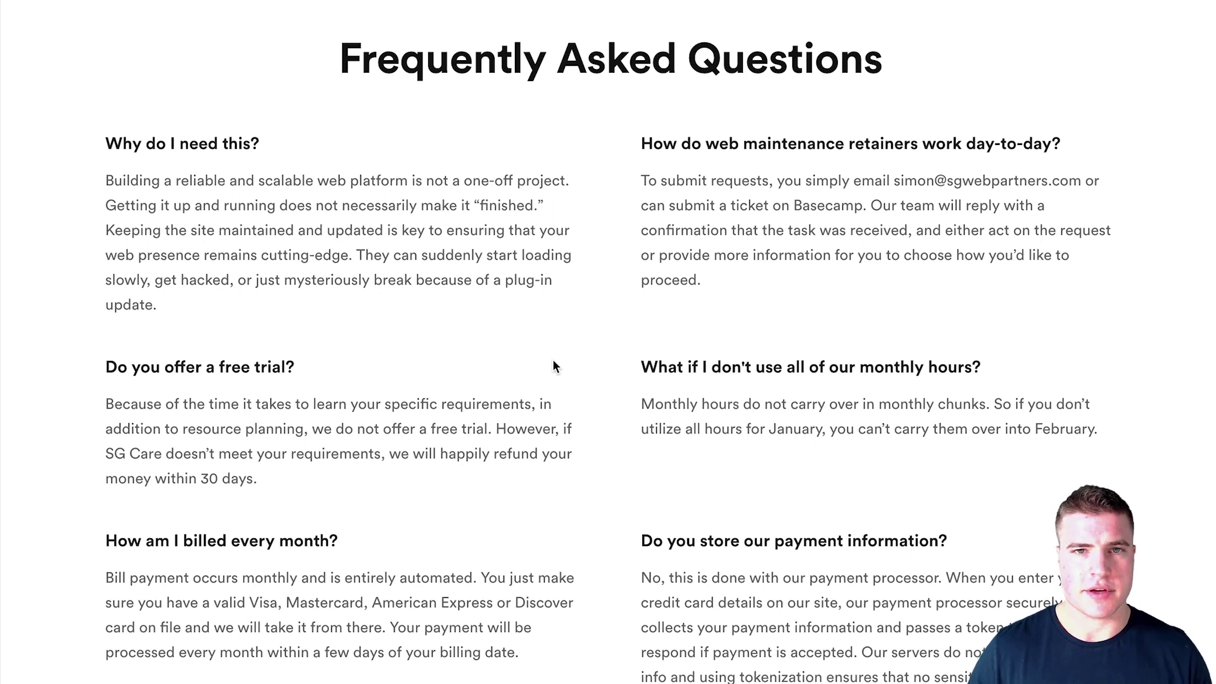
{"action": "scroll", "coordinate": [557, 365], "scroll_direction": "down", "scroll_amount": 1}
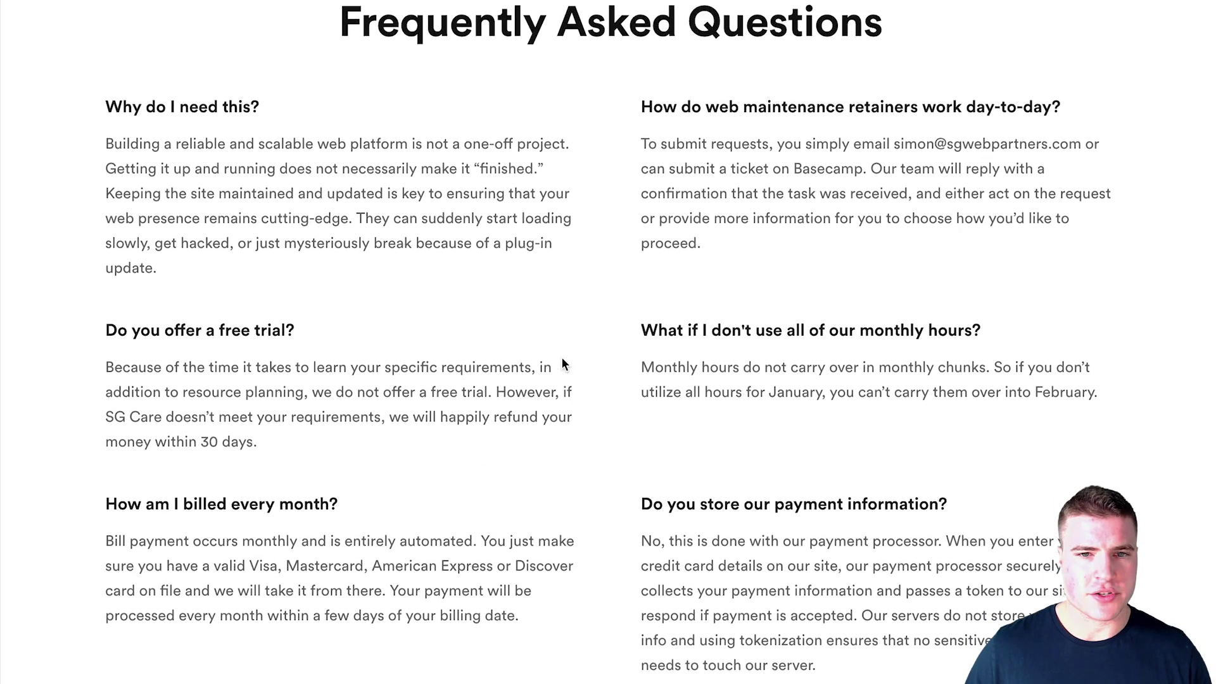
{"action": "scroll", "coordinate": [563, 359], "scroll_direction": "down", "scroll_amount": 1}
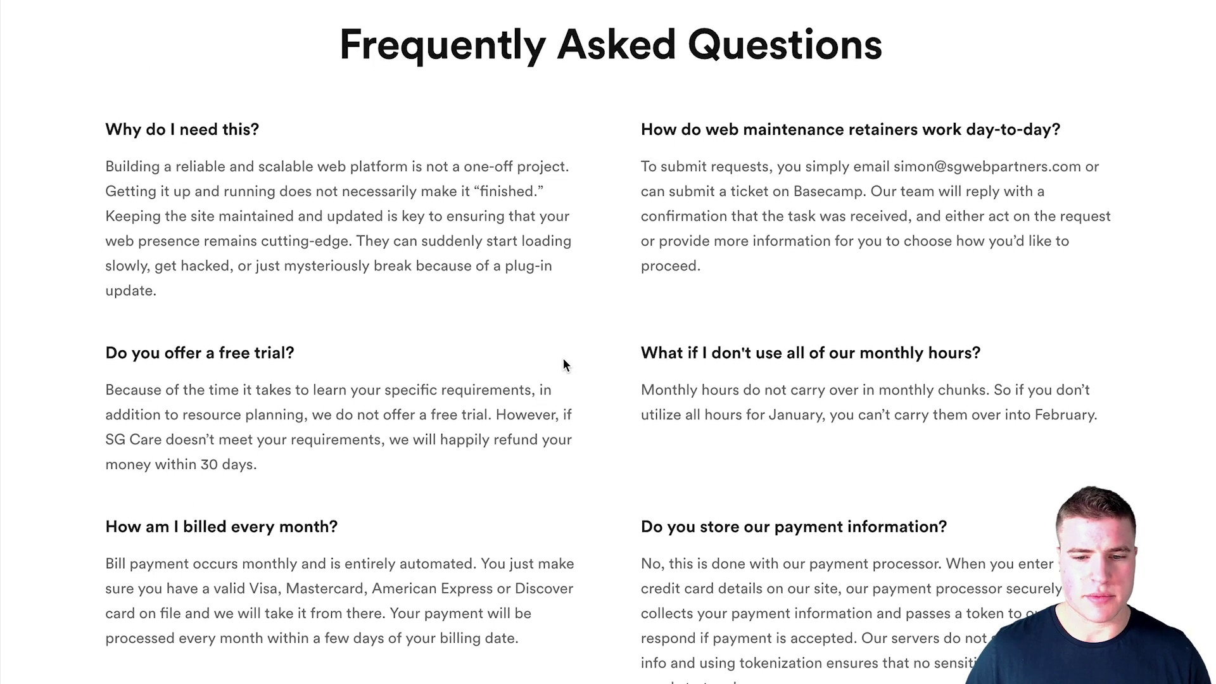
{"action": "scroll", "coordinate": [563, 359], "scroll_direction": "down", "scroll_amount": 3}
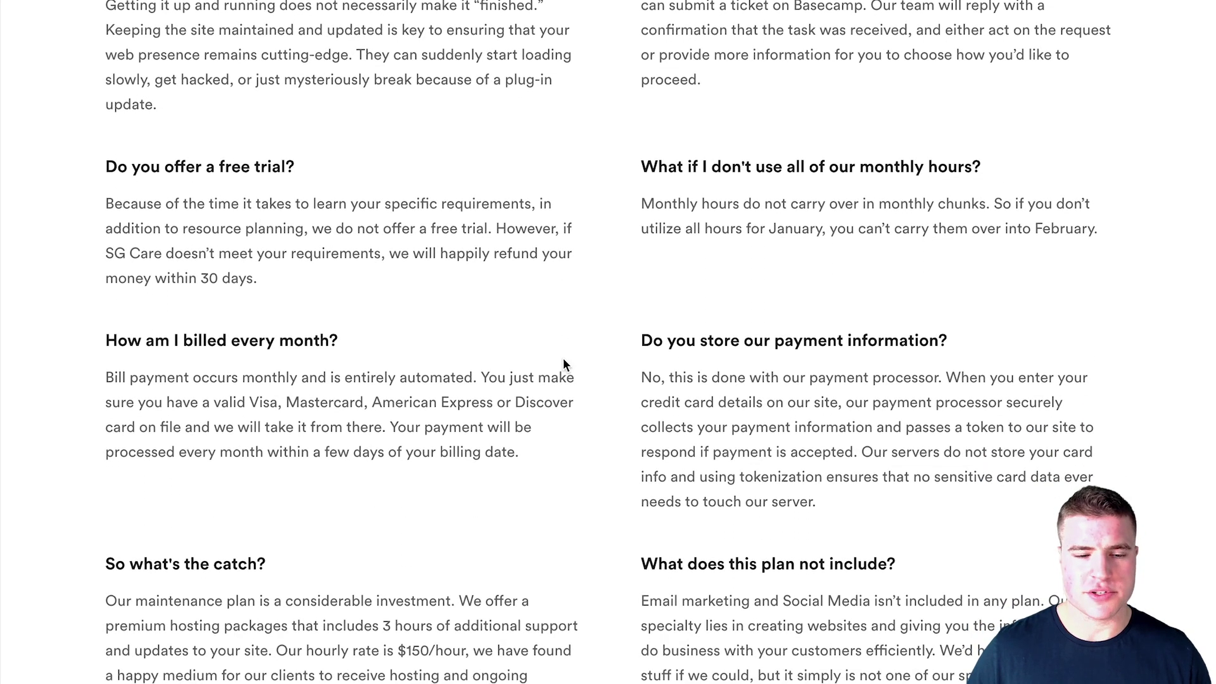